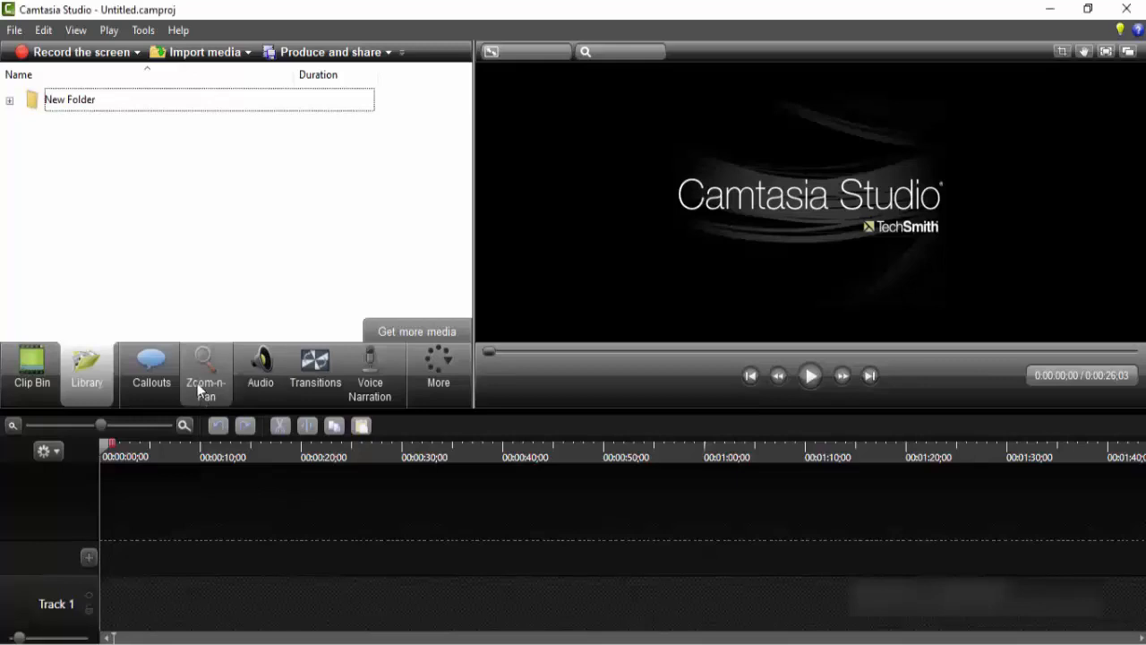
{"action": "left_click", "coordinate": [199, 378]}
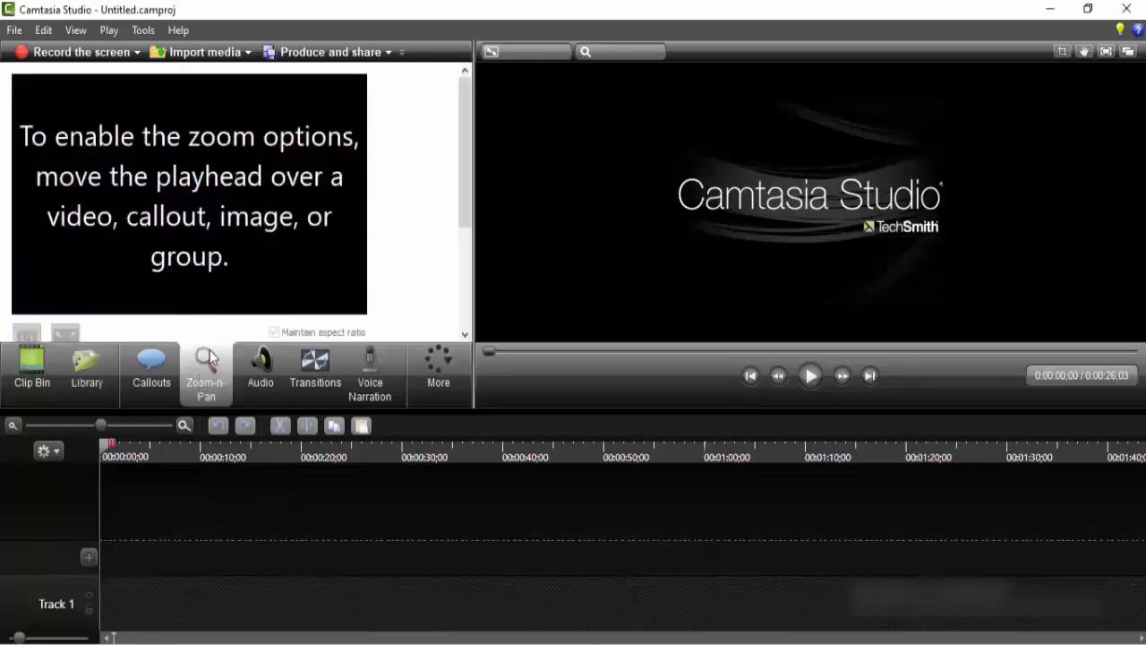
{"action": "left_click", "coordinate": [268, 363]}
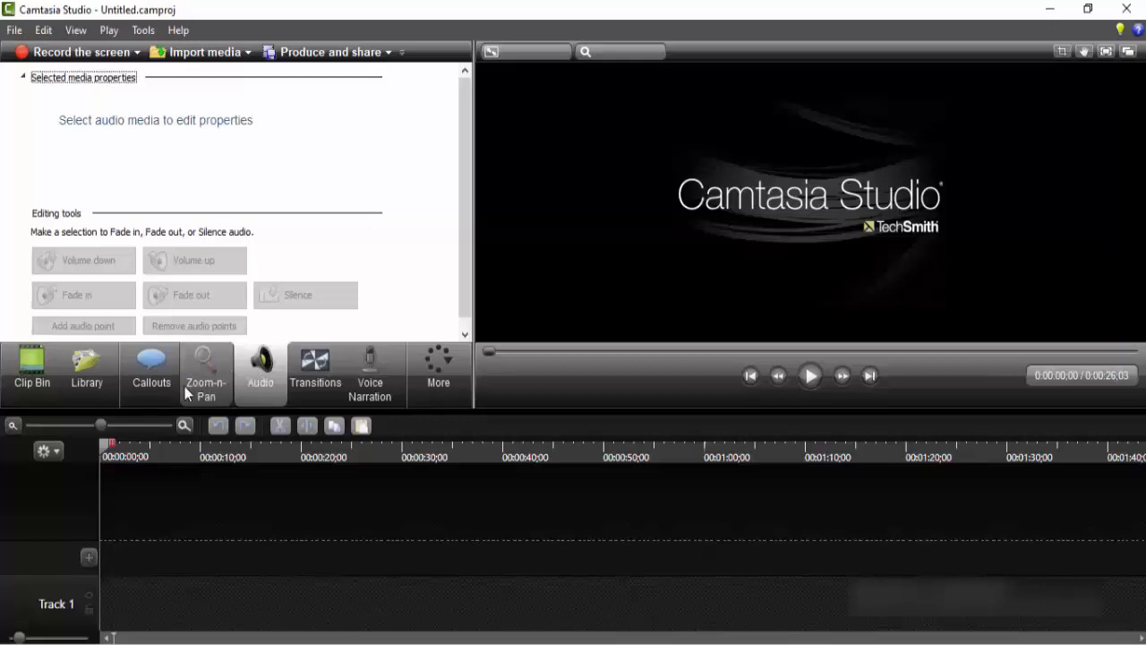
{"action": "left_click", "coordinate": [208, 376]}
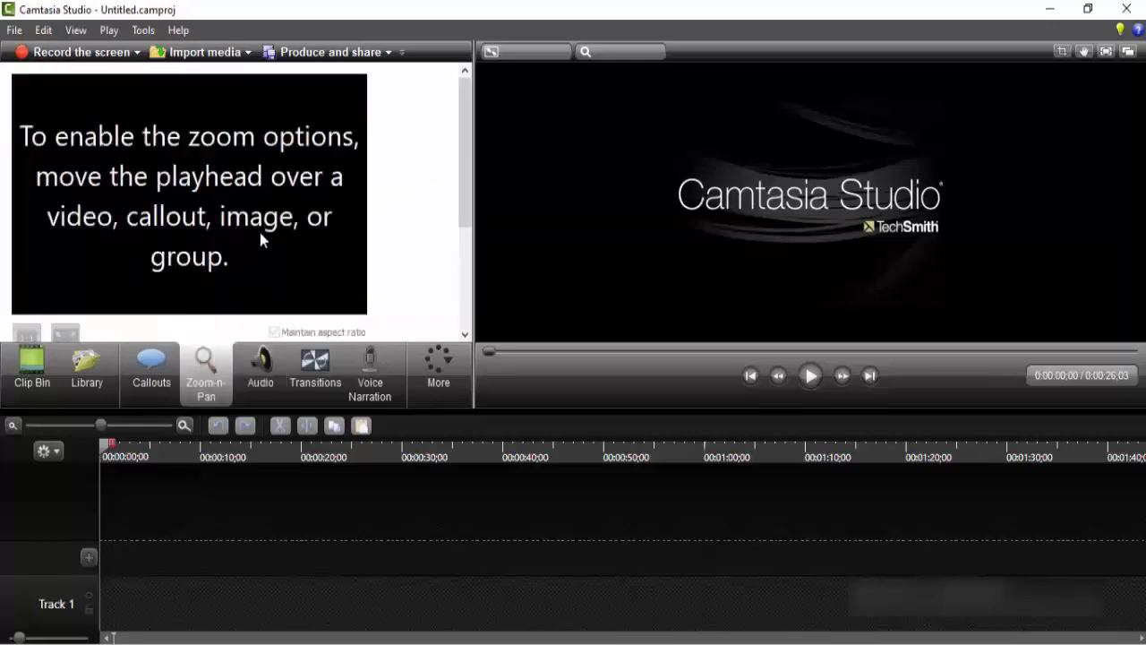
Step: Import the Mars, Mercury and two Neptune images plus the Wolf_Kisses audio file from the file window into the library
{"action": "left_click", "coordinate": [77, 371]}
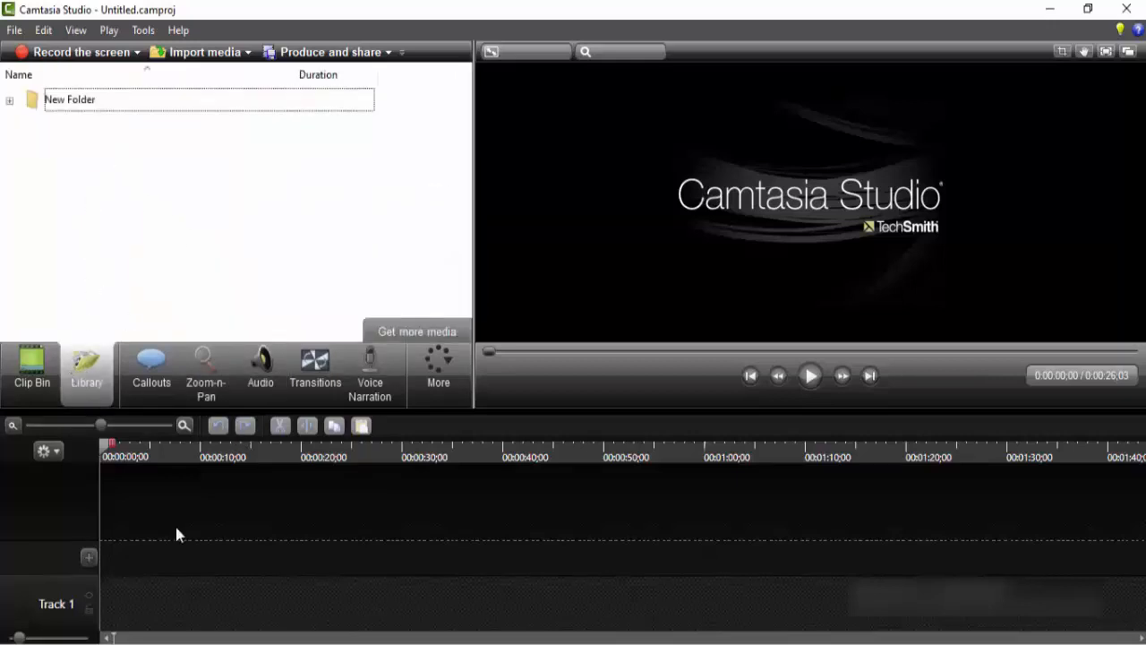
{"action": "key", "text": "alt+Tab"}
{"action": "left_click_drag", "start_coordinate": [360, 328], "coordinate": [77, 251]}
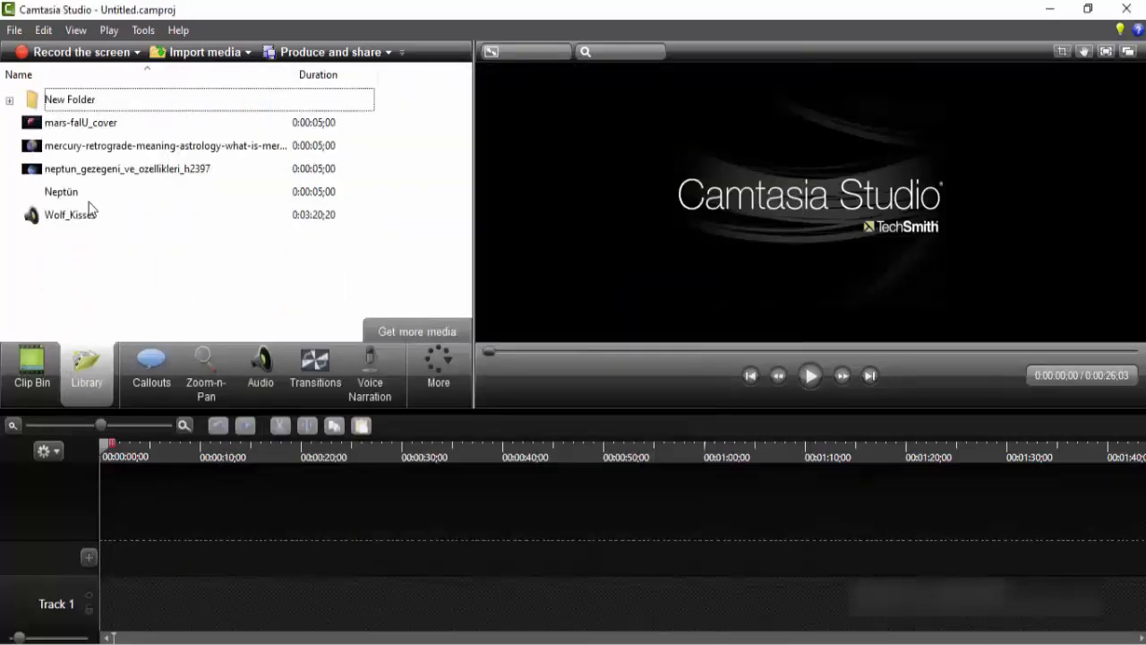
Step: Place mars-falU_cover at the start of Track 1 and the Mercury image after it at about 8 seconds
{"action": "left_click", "coordinate": [80, 123]}
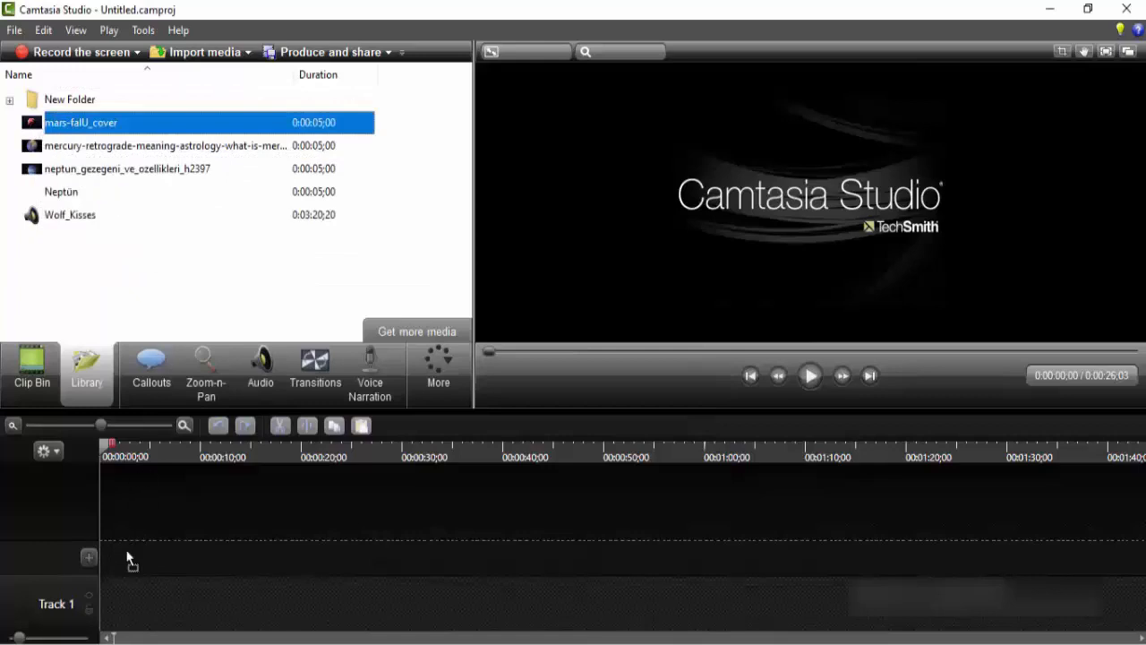
{"action": "left_click_drag", "start_coordinate": [117, 610], "coordinate": [119, 612]}
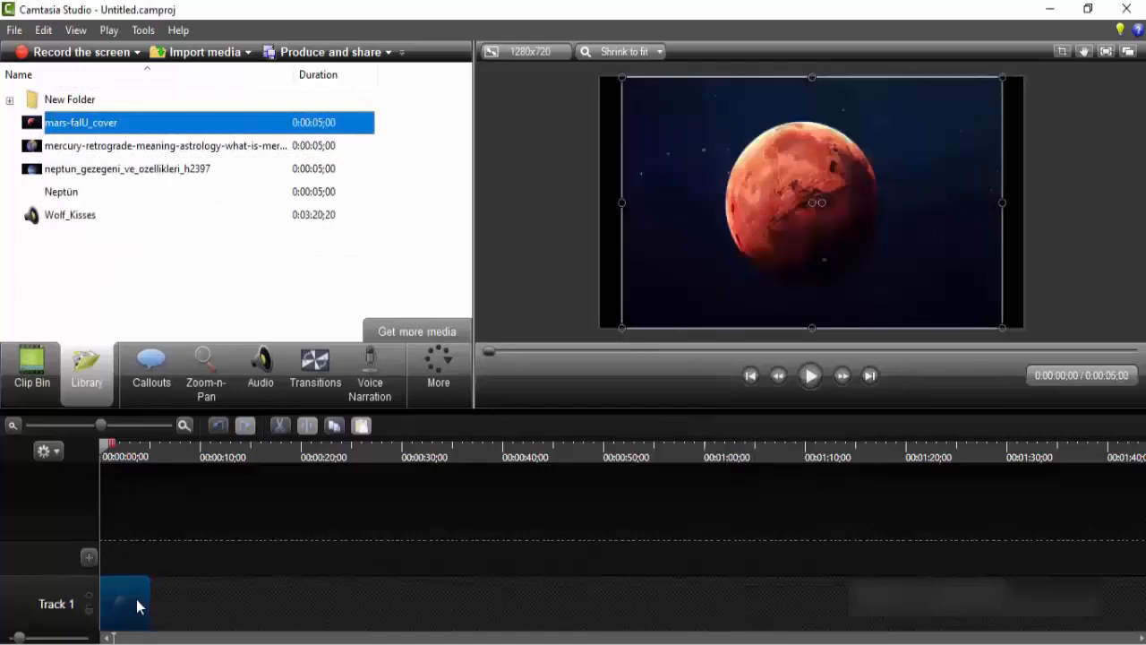
{"action": "left_click_drag", "start_coordinate": [85, 145], "coordinate": [197, 616]}
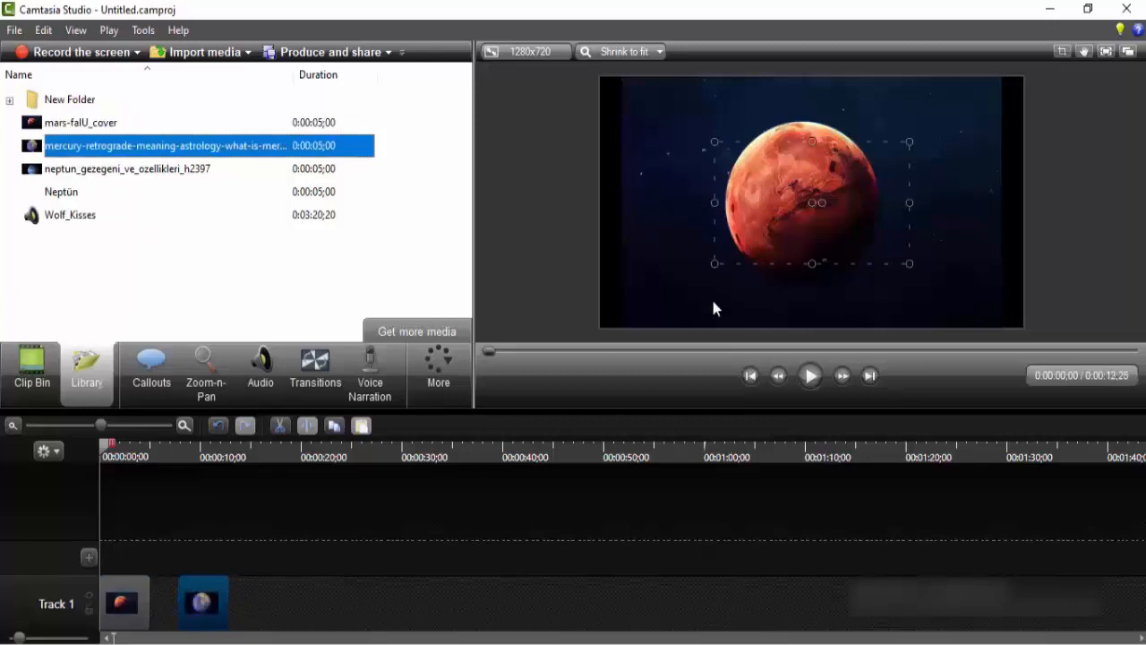
Step: Enlarge the Mars image to fill the whole canvas and move the Mercury clip to start at about 18 seconds
{"action": "left_click", "coordinate": [141, 591]}
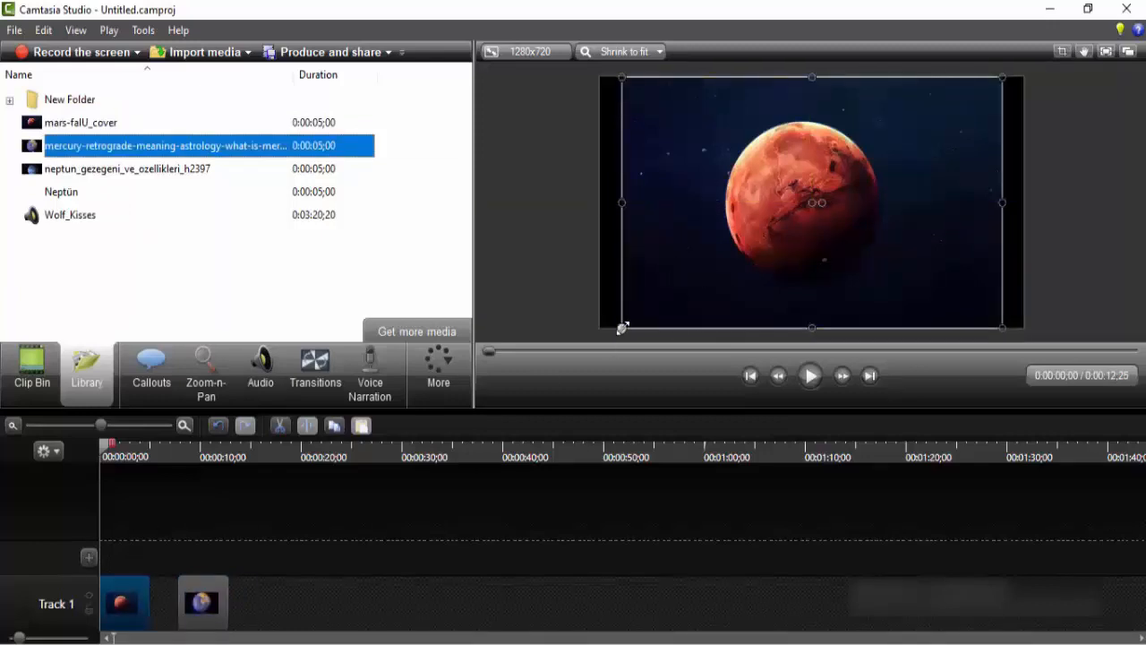
{"action": "left_click_drag", "start_coordinate": [622, 329], "coordinate": [600, 337]}
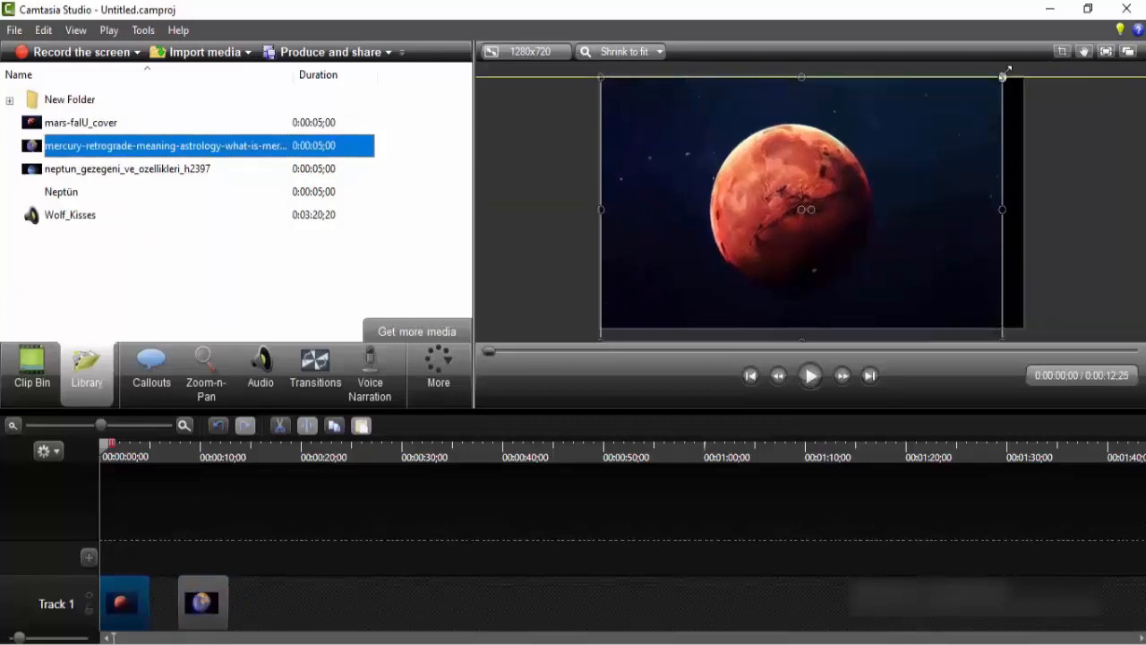
{"action": "left_click_drag", "start_coordinate": [1004, 75], "coordinate": [1022, 63]}
{"action": "left_click", "coordinate": [613, 525]}
{"action": "left_click", "coordinate": [204, 601]}
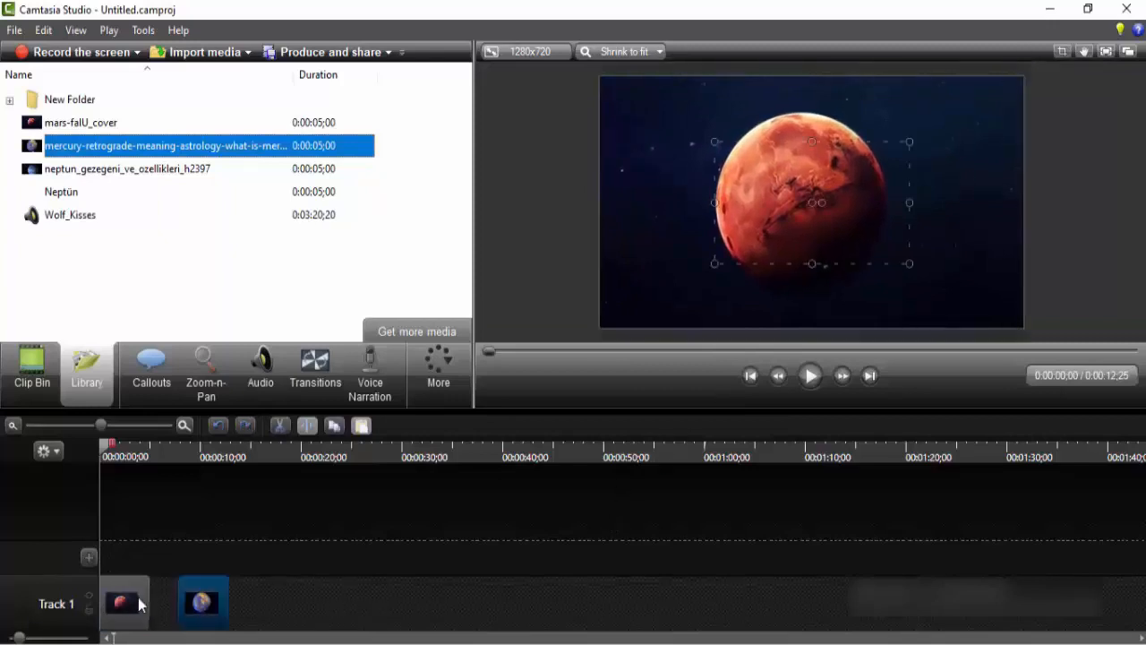
{"action": "left_click_drag", "start_coordinate": [219, 604], "coordinate": [326, 602]}
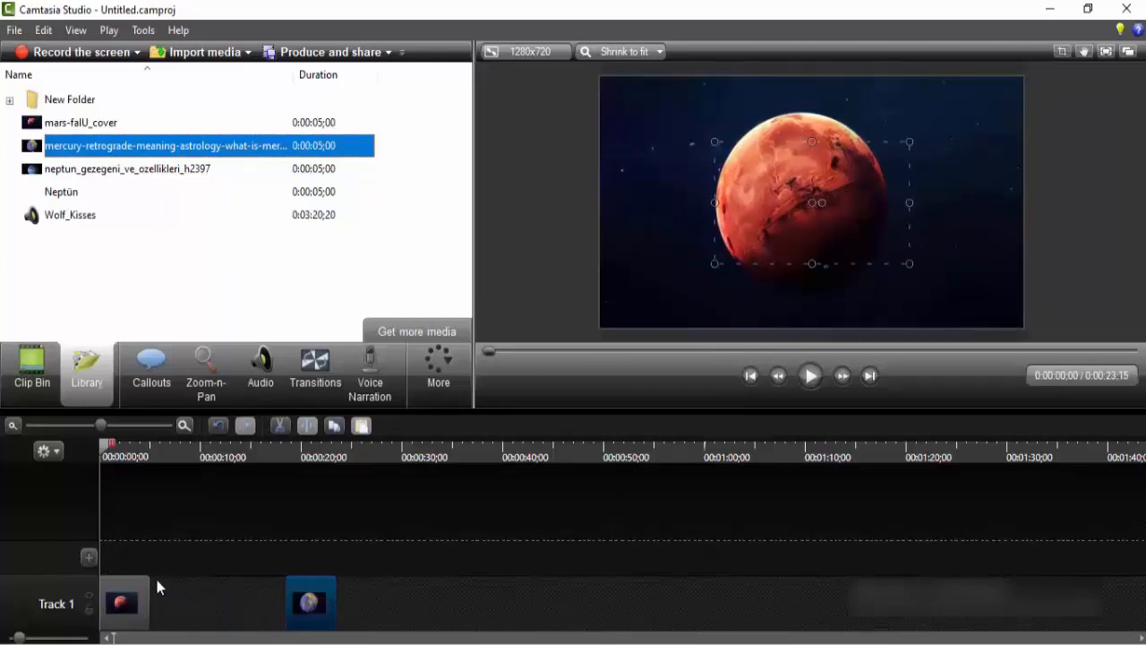
Step: Add a Zoom-n-Pan zoom to the Mars clip at about 2 seconds, framing the upper-left part of the image
{"action": "left_click_drag", "start_coordinate": [111, 443], "coordinate": [126, 455]}
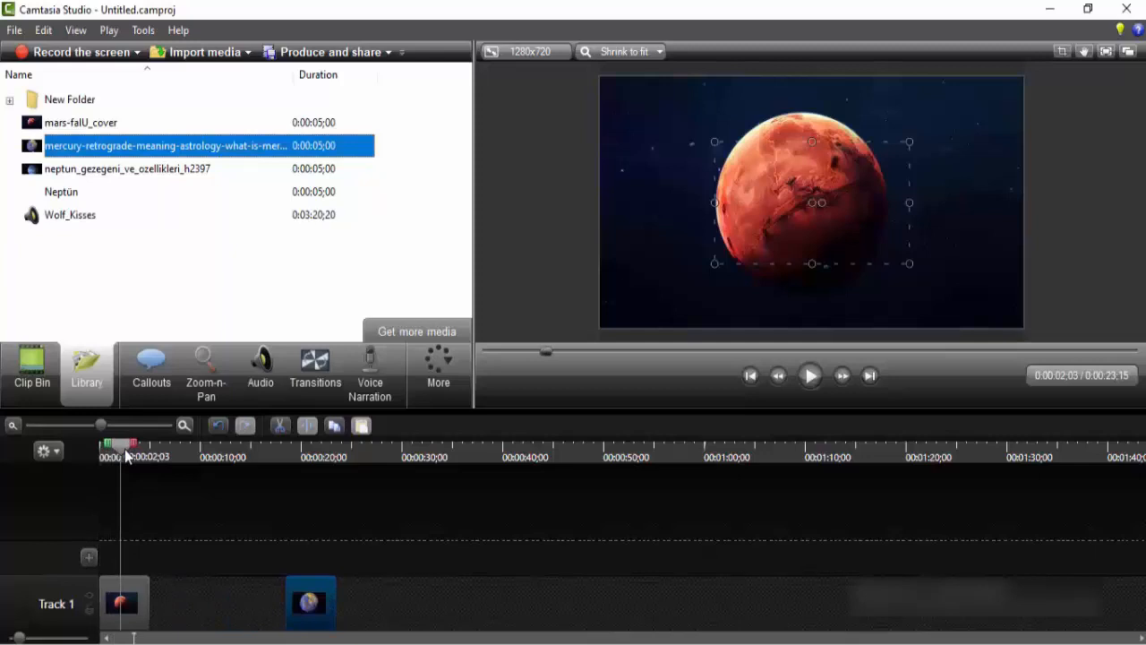
{"action": "left_click", "coordinate": [124, 610]}
{"action": "left_click", "coordinate": [197, 359]}
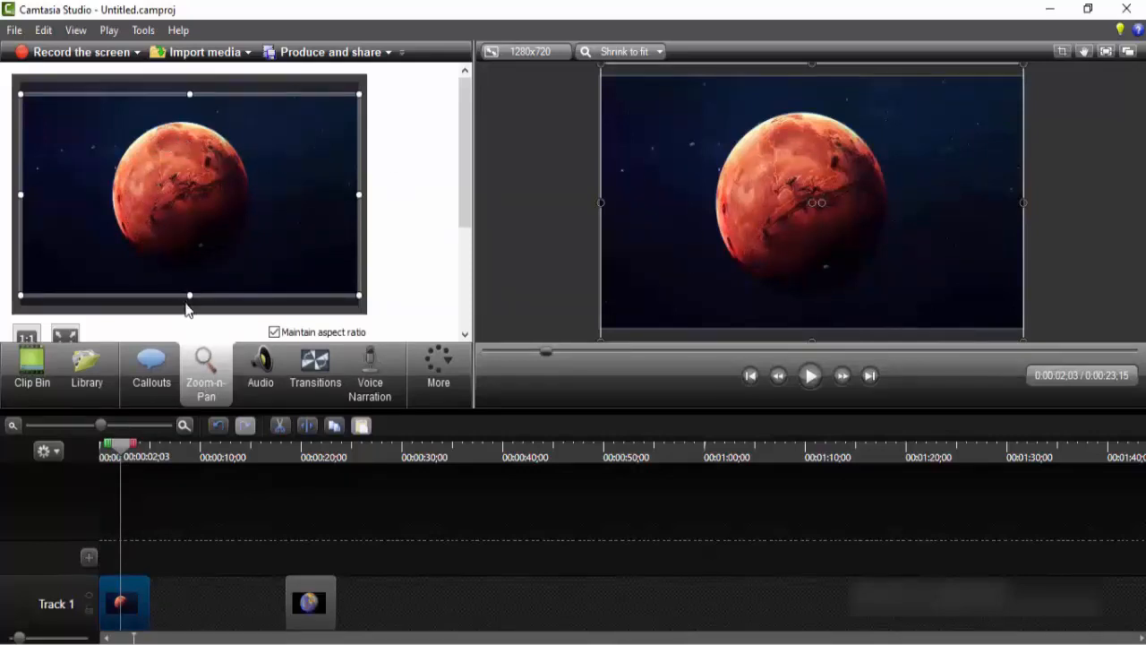
{"action": "left_click_drag", "start_coordinate": [190, 298], "coordinate": [179, 223]}
{"action": "left_click_drag", "start_coordinate": [236, 191], "coordinate": [171, 182]}
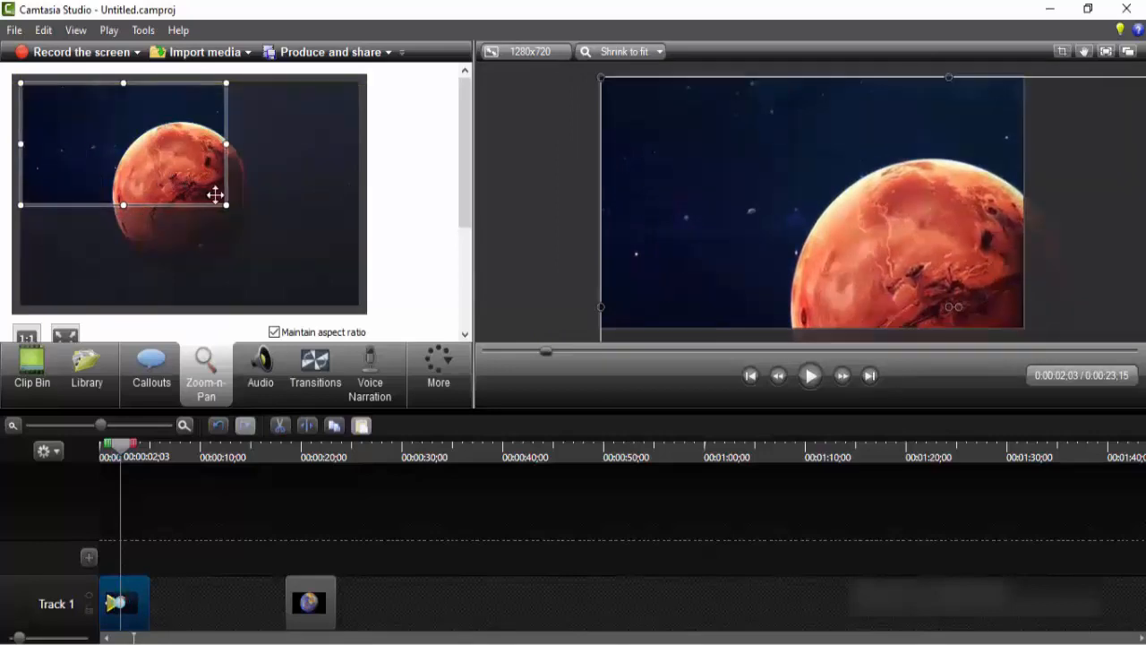
Step: Extend the Mars clip and its zoom animation to about 15 seconds, and preview the slower zoom
{"action": "left_click", "coordinate": [117, 603]}
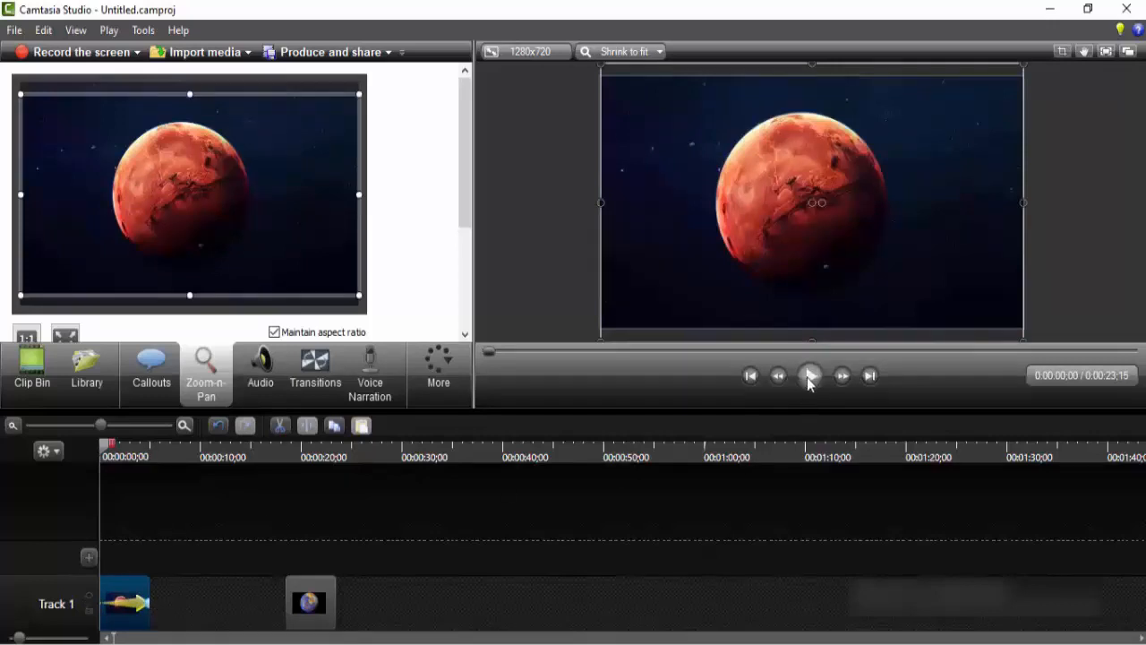
{"action": "left_click_drag", "start_coordinate": [163, 584], "coordinate": [265, 585]}
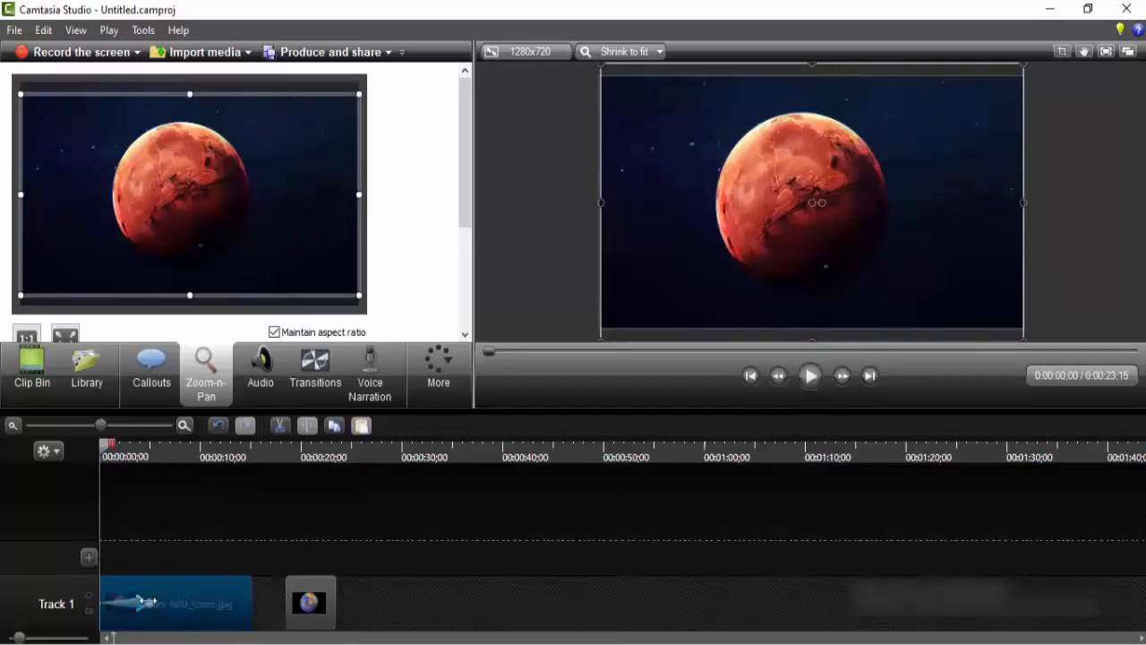
{"action": "left_click", "coordinate": [812, 377]}
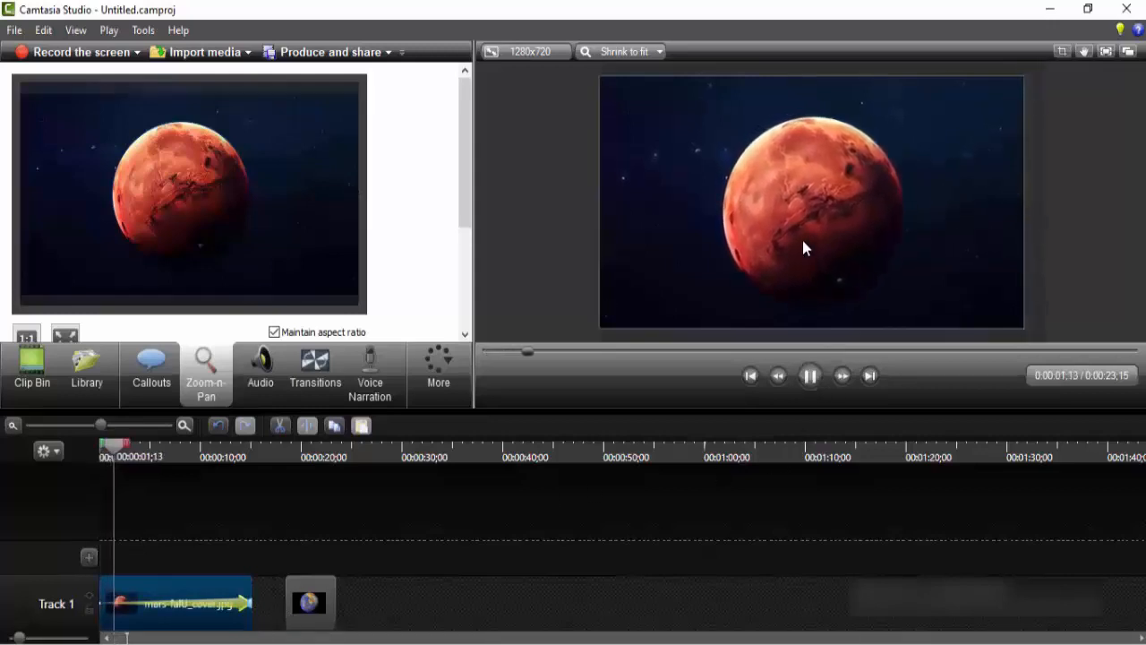
{"action": "key", "text": "space"}
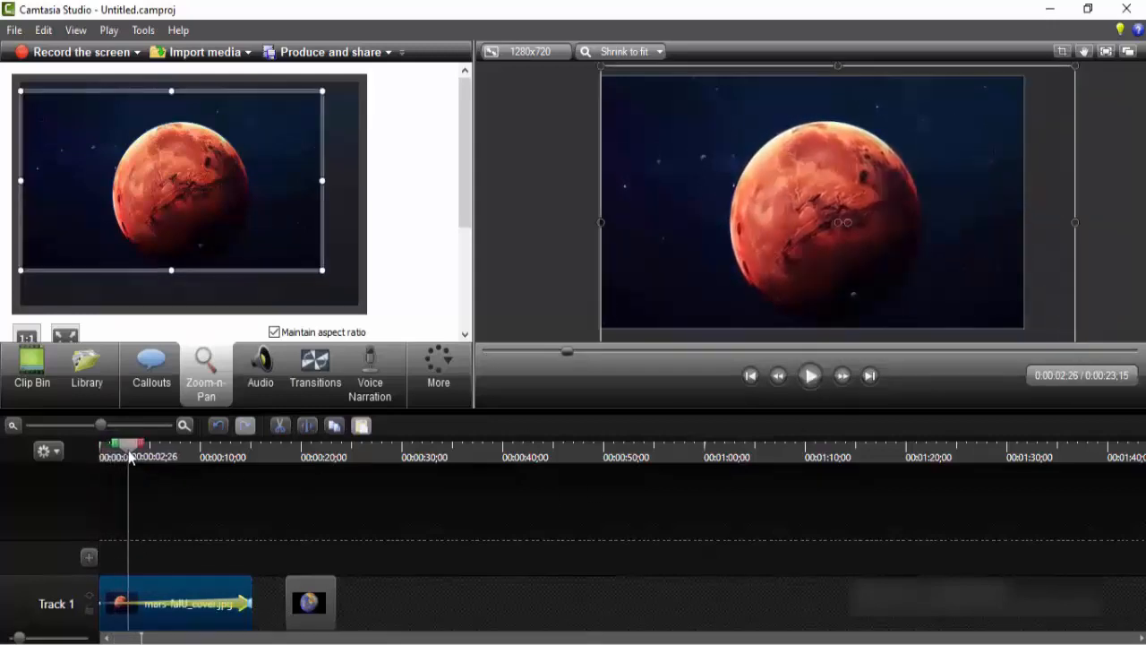
Step: Shorten the Mars clip's zoom animation to about 2.5 seconds and preview it from the start
{"action": "left_click_drag", "start_coordinate": [129, 450], "coordinate": [99, 452]}
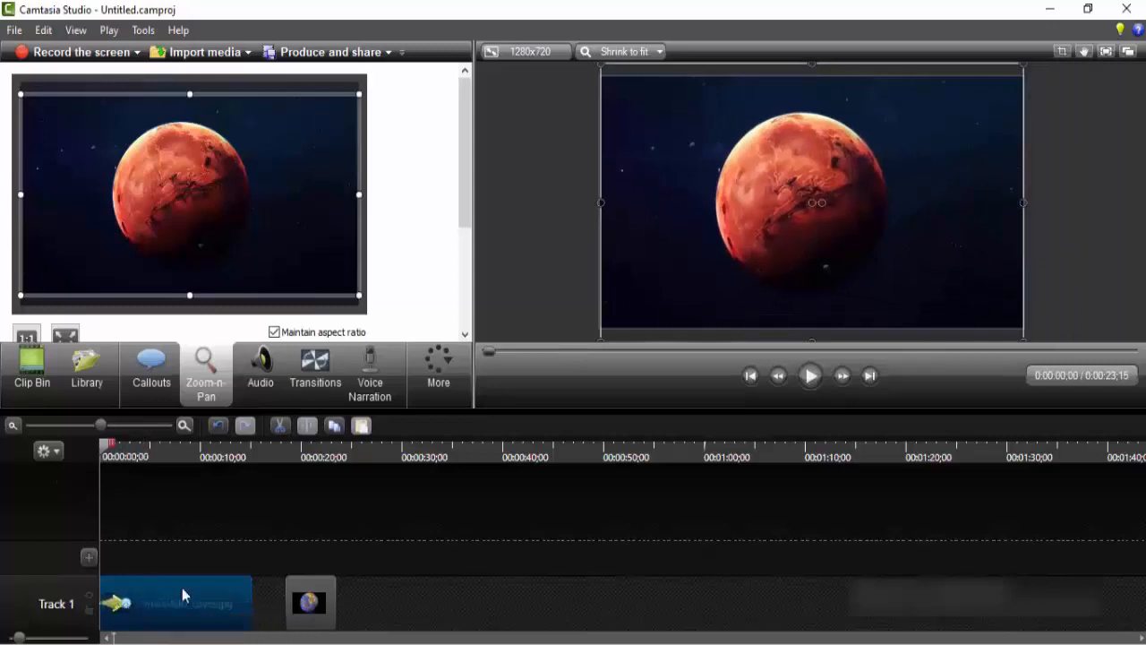
{"action": "left_click", "coordinate": [810, 381]}
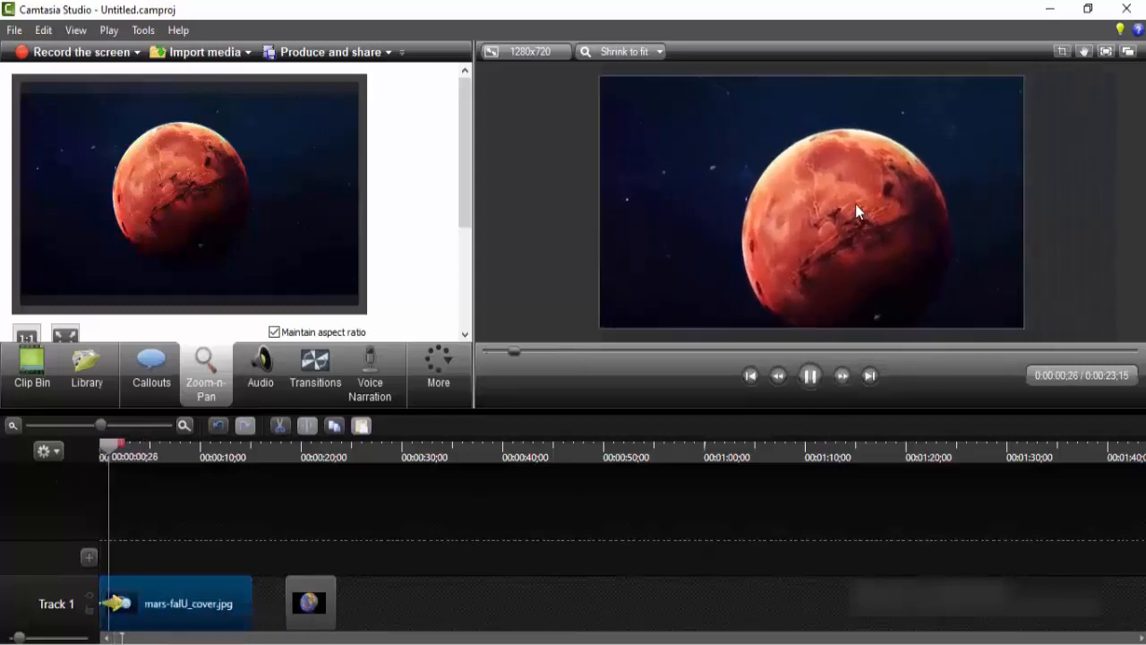
{"action": "left_click", "coordinate": [813, 379]}
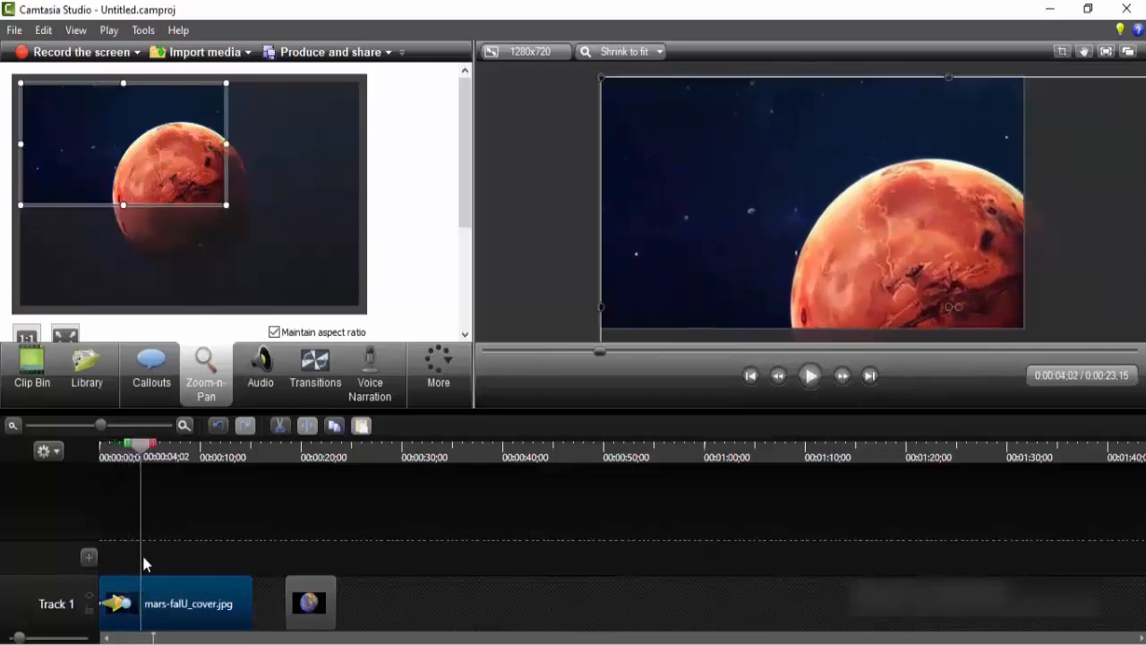
Step: Lengthen the Mars clip's zoom animation so that it ends at about 6 seconds
{"action": "left_click_drag", "start_coordinate": [128, 604], "coordinate": [147, 604]}
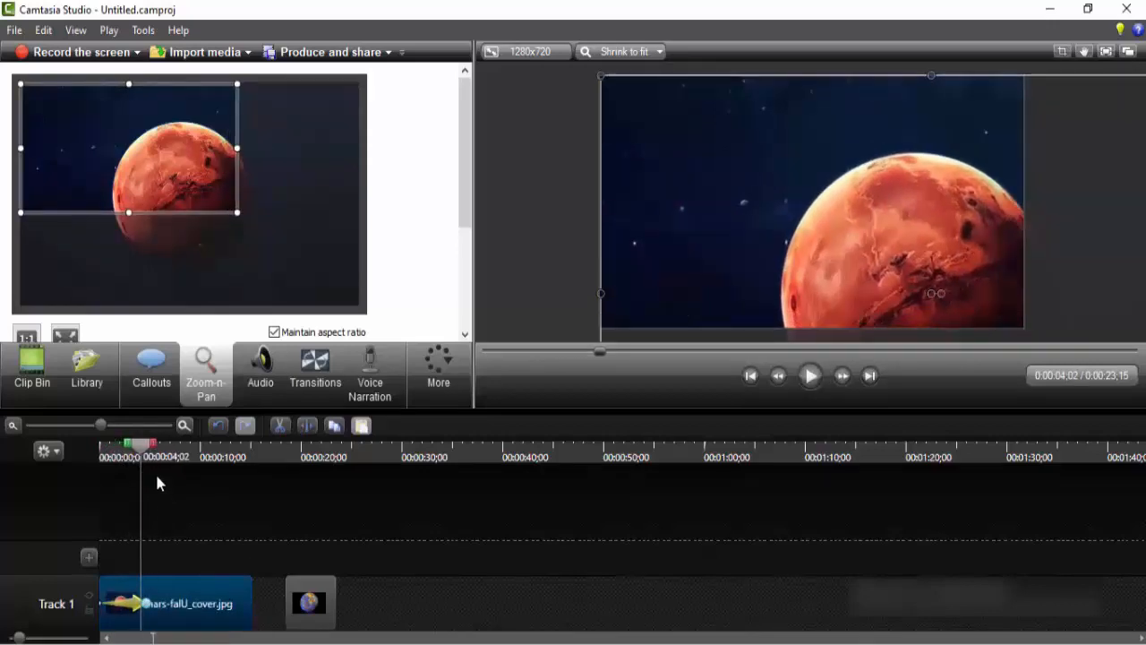
{"action": "left_click_drag", "start_coordinate": [145, 451], "coordinate": [101, 450]}
{"action": "left_click_drag", "start_coordinate": [147, 604], "coordinate": [159, 604]}
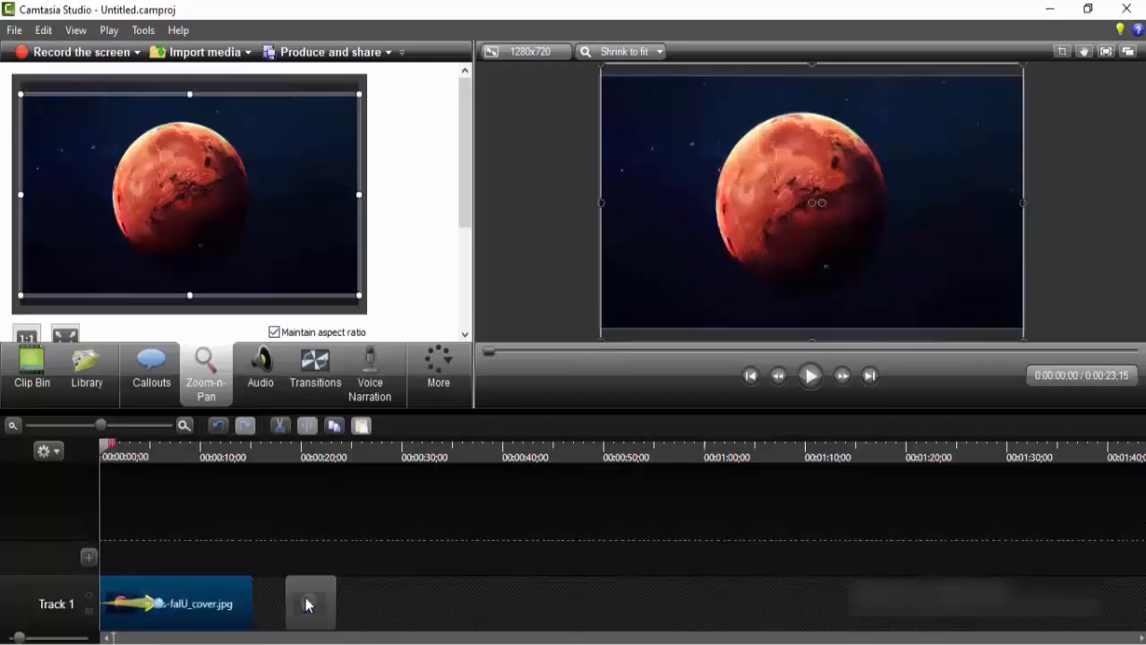
Step: Move the Mercury clip to about 29 seconds and add a pan to the Mars image's upper-right area from 6 seconds to the clip's end
{"action": "left_click_drag", "start_coordinate": [306, 601], "coordinate": [415, 604]}
{"action": "left_click_drag", "start_coordinate": [107, 449], "coordinate": [168, 469]}
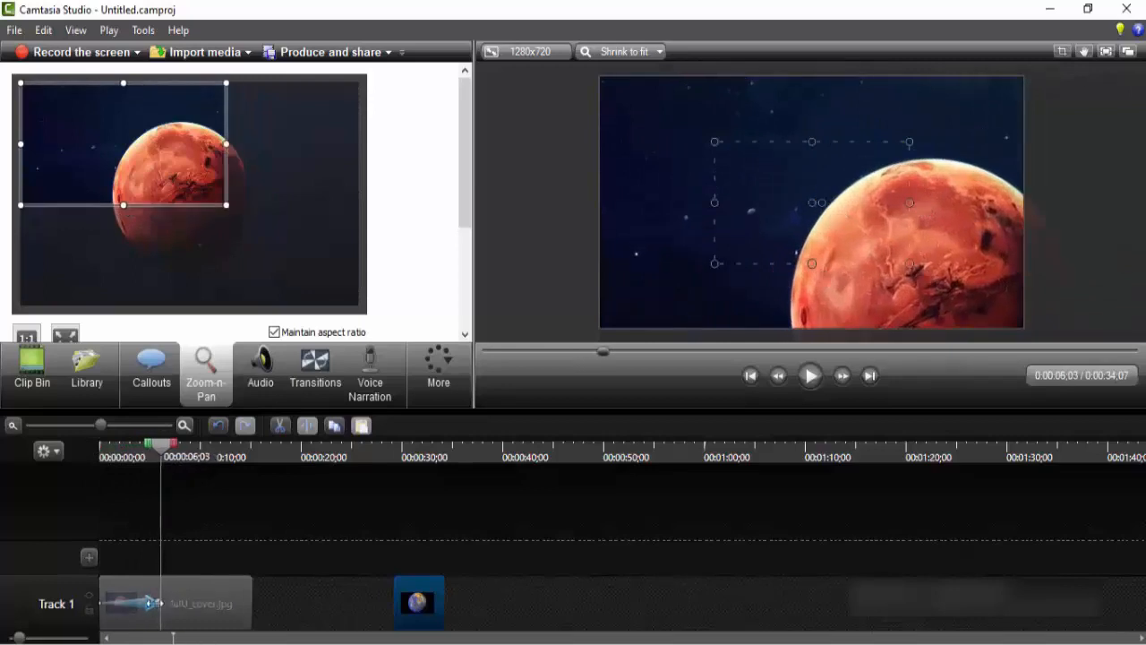
{"action": "left_click_drag", "start_coordinate": [180, 159], "coordinate": [314, 159]}
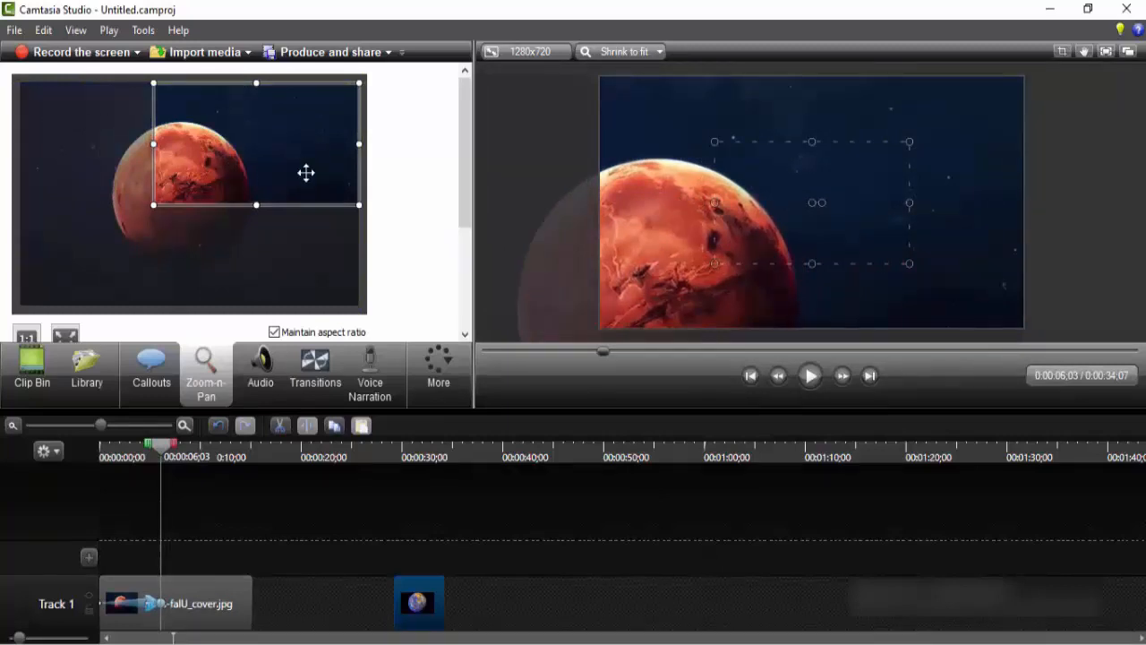
{"action": "left_click_drag", "start_coordinate": [164, 604], "coordinate": [299, 603]}
Step: Move the Mercury clip to about 36 seconds and extend the Mars clip to about 27 seconds
{"action": "left_click_drag", "start_coordinate": [160, 452], "coordinate": [245, 469]}
{"action": "left_click_drag", "start_coordinate": [416, 620], "coordinate": [487, 616]}
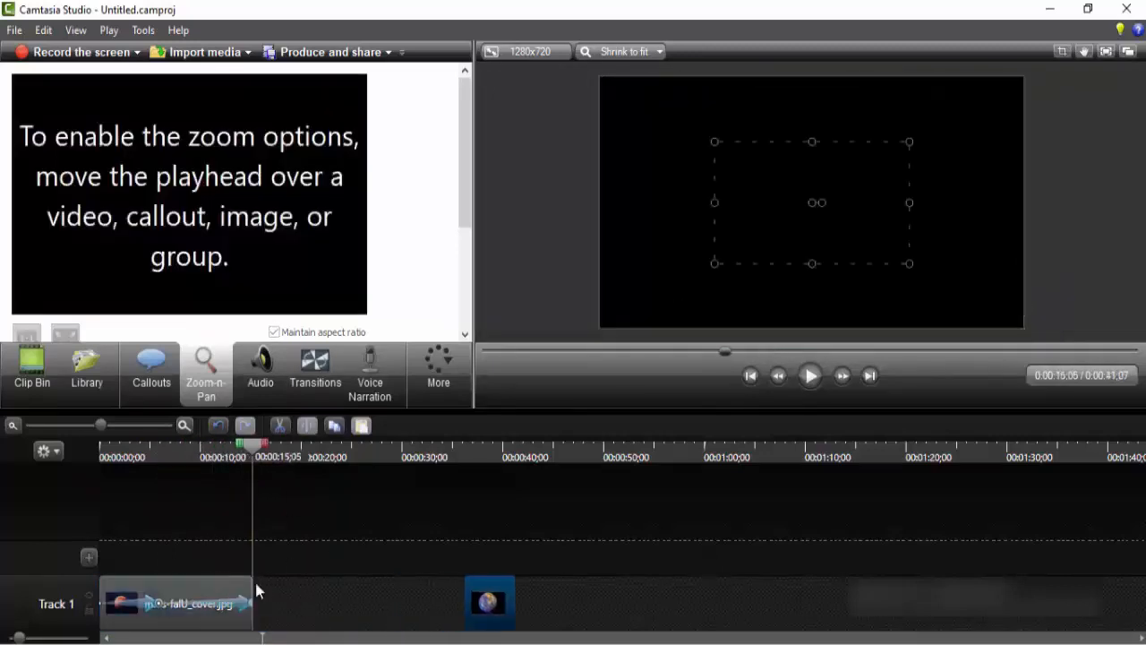
{"action": "left_click", "coordinate": [250, 593]}
Step: Add a pan to the Mars image's lower-right area at 0:00:15;20 and stretch its animation to the clip's end
{"action": "left_click", "coordinate": [258, 455]}
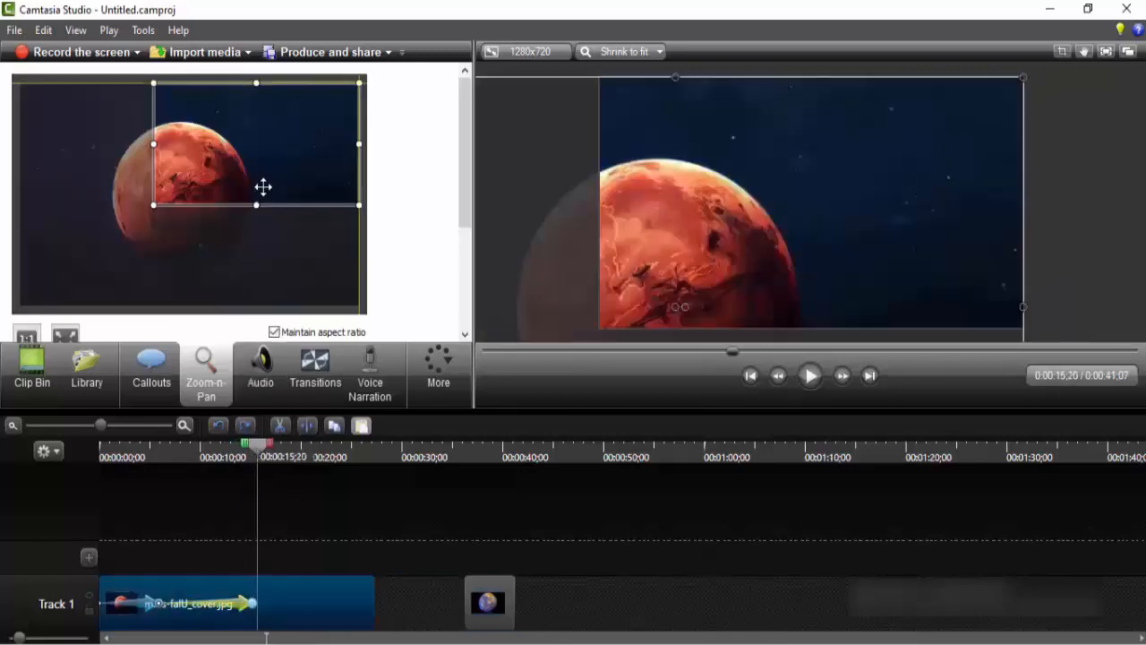
{"action": "left_click_drag", "start_coordinate": [261, 188], "coordinate": [263, 288]}
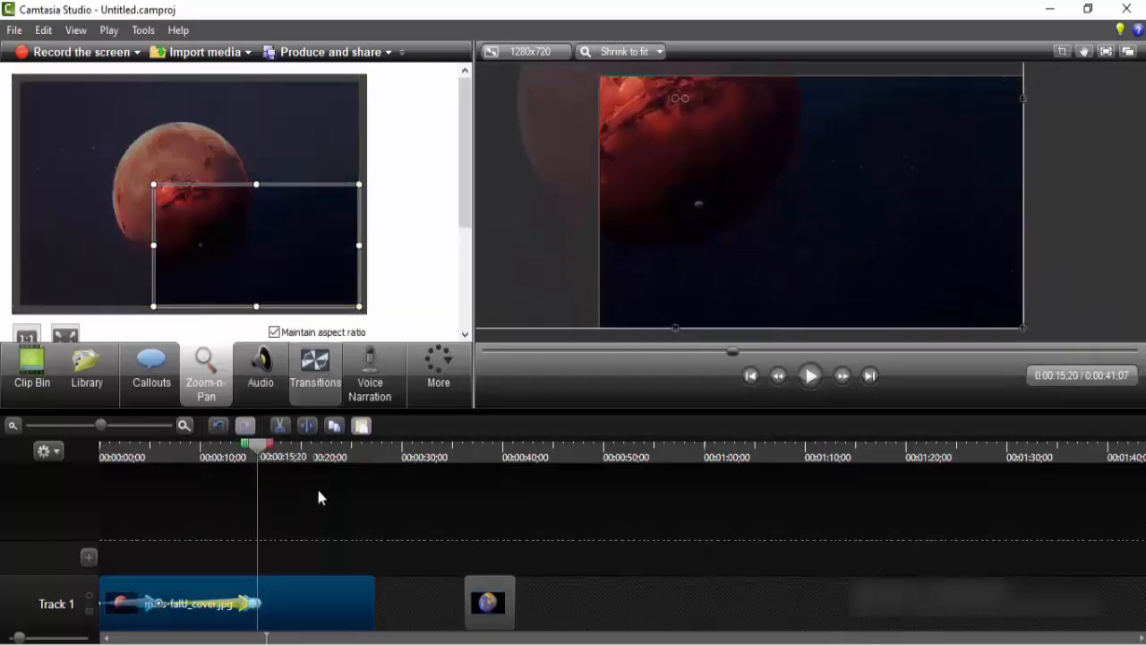
{"action": "left_click_drag", "start_coordinate": [256, 603], "coordinate": [427, 596]}
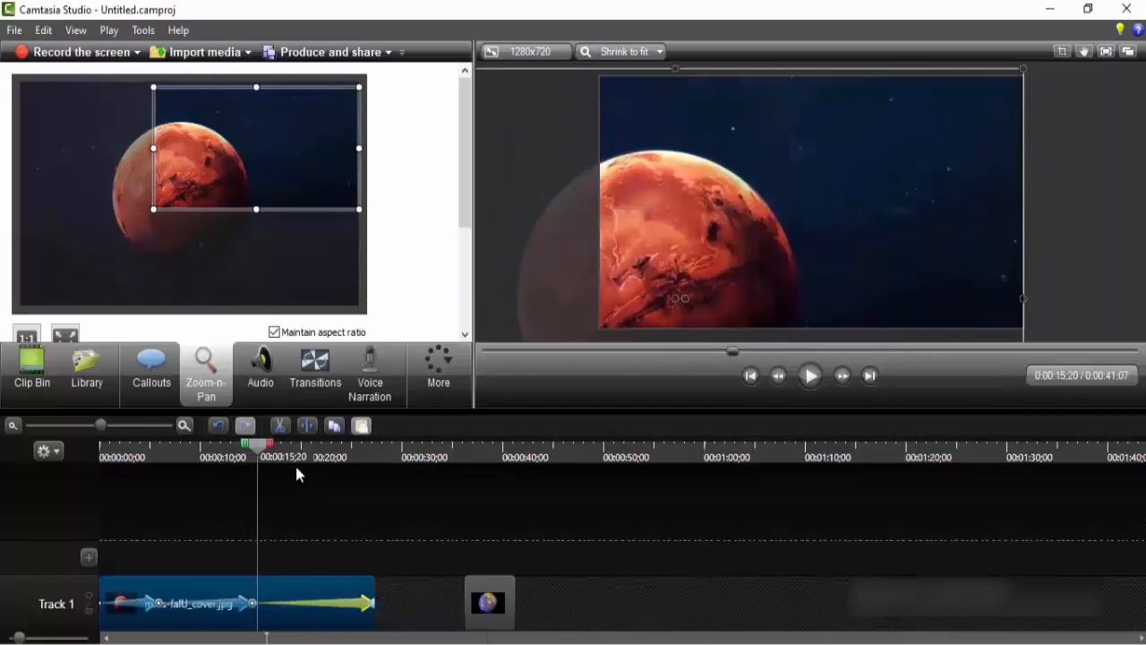
Step: Preview the Mars clip's zoom and pan animations from the start of the timeline to about 26 seconds
{"action": "left_click_drag", "start_coordinate": [257, 447], "coordinate": [88, 492]}
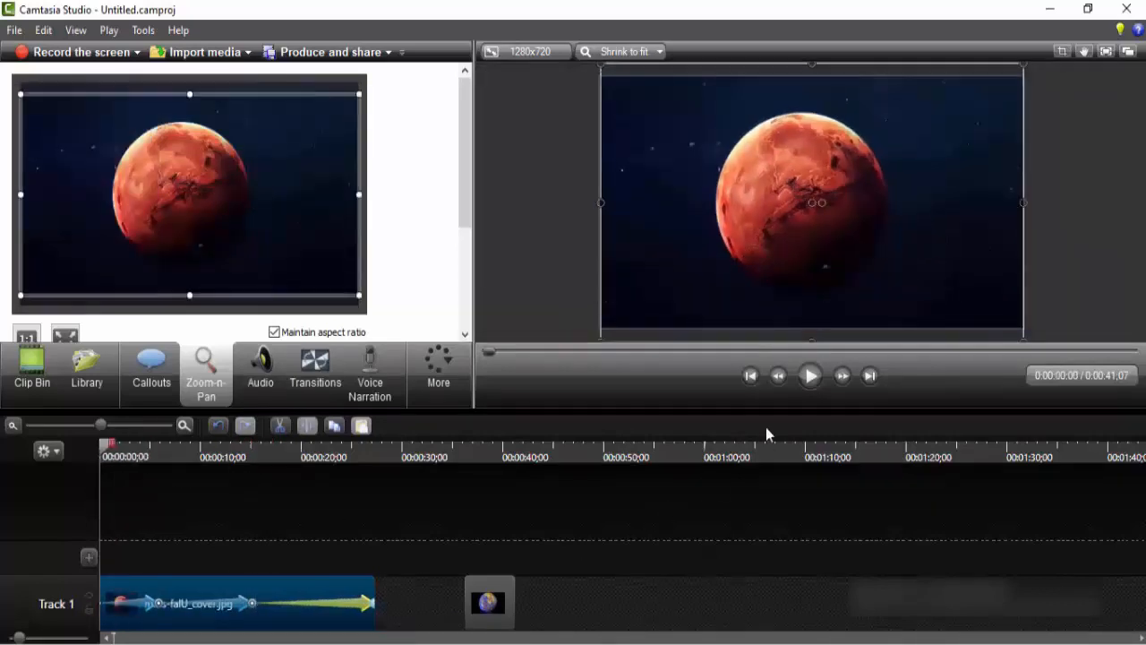
{"action": "left_click", "coordinate": [811, 376]}
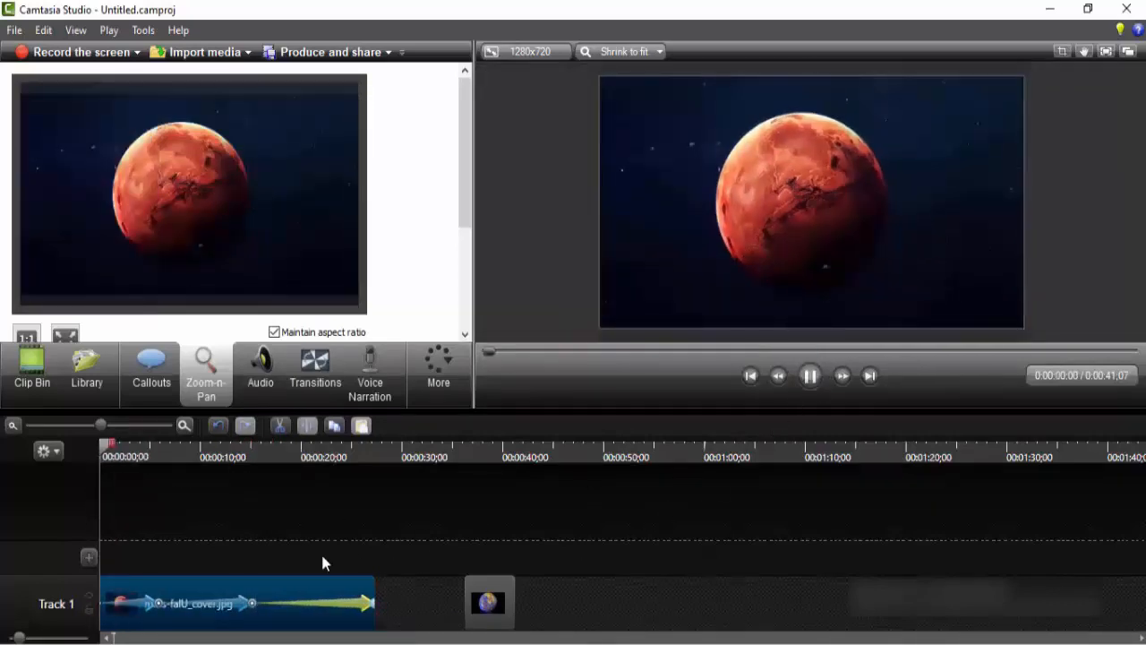
{"action": "left_click", "coordinate": [114, 454]}
{"action": "left_click_drag", "start_coordinate": [113, 454], "coordinate": [362, 472]}
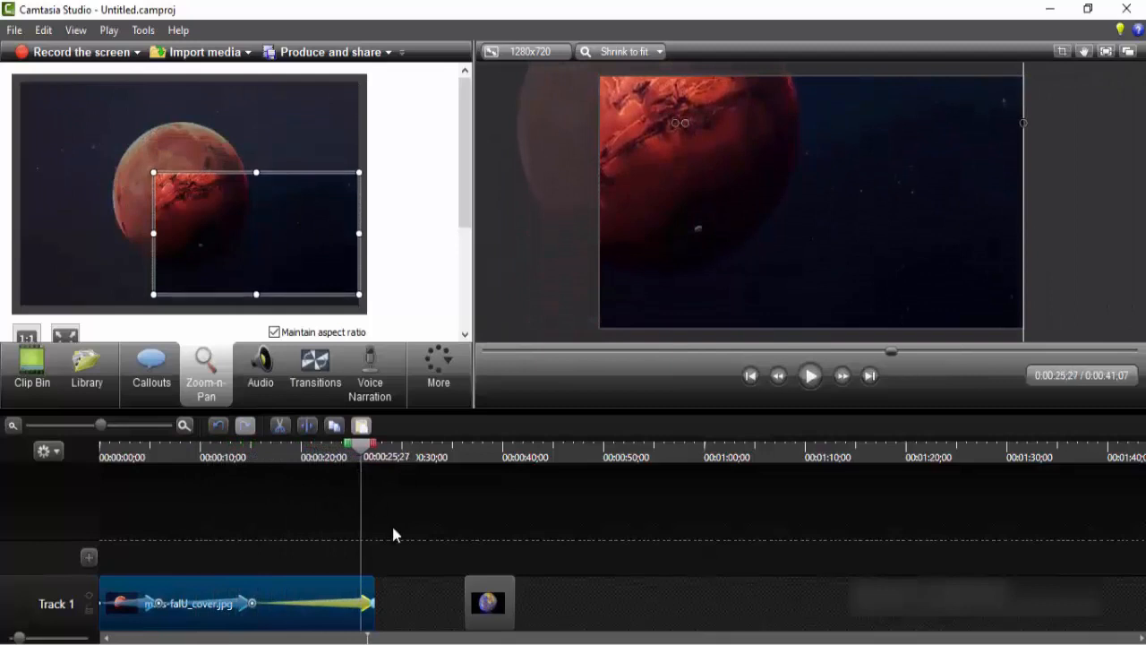
Step: Delete the two pan animations from the Mars clip and stretch the first zoom animation to the clip's end
{"action": "left_click", "coordinate": [343, 609]}
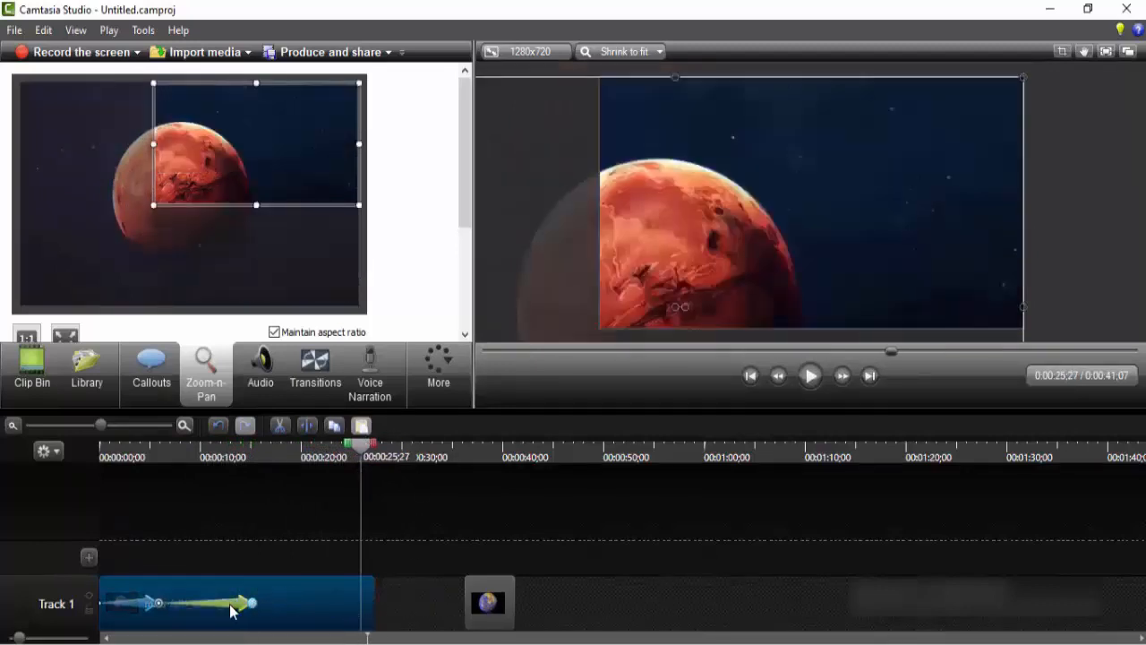
{"action": "left_click", "coordinate": [161, 603]}
{"action": "left_click_drag", "start_coordinate": [162, 603], "coordinate": [421, 603]}
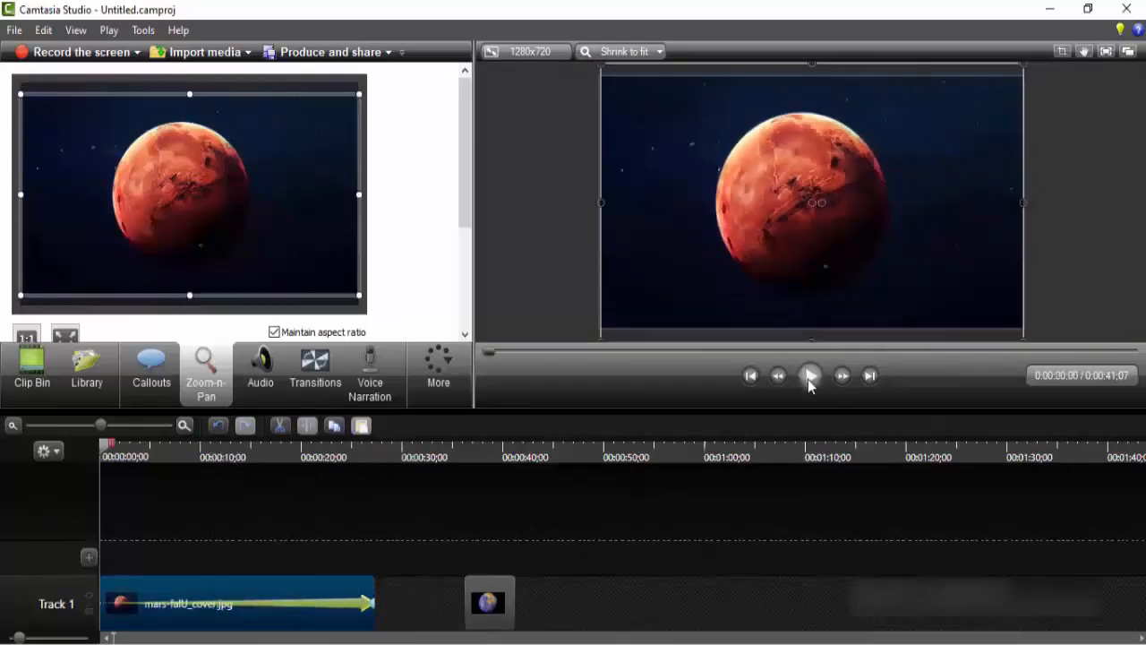
Step: Preview the Mars clip's stretched zoom for a few seconds and return the playhead to the start of the timeline
{"action": "left_click", "coordinate": [809, 376]}
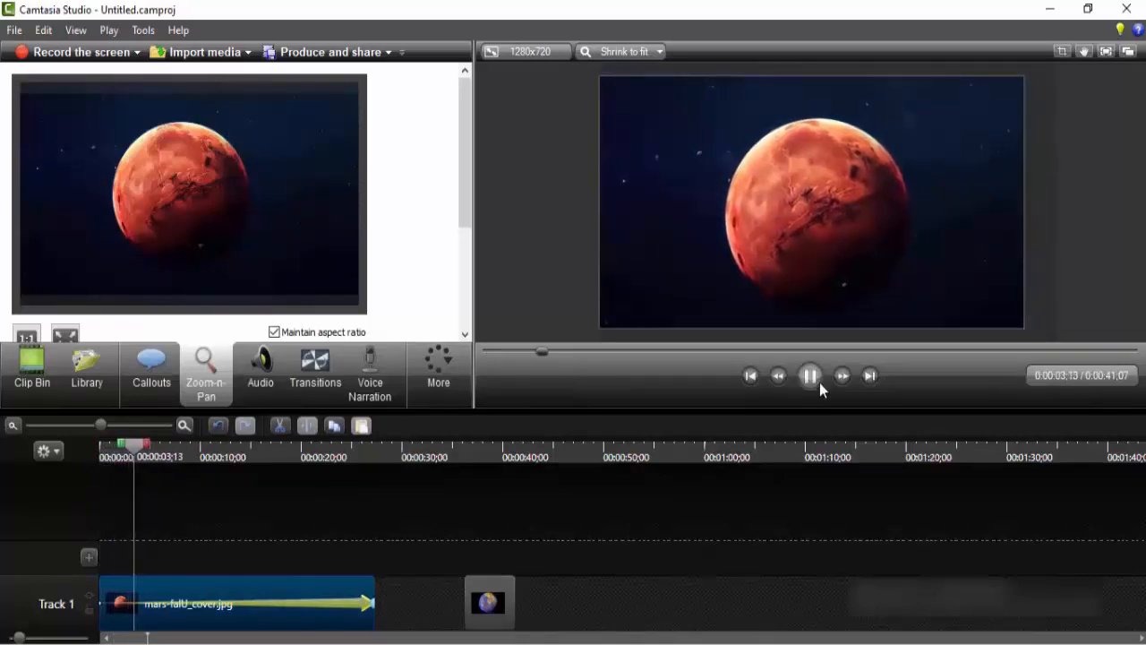
{"action": "left_click", "coordinate": [797, 381]}
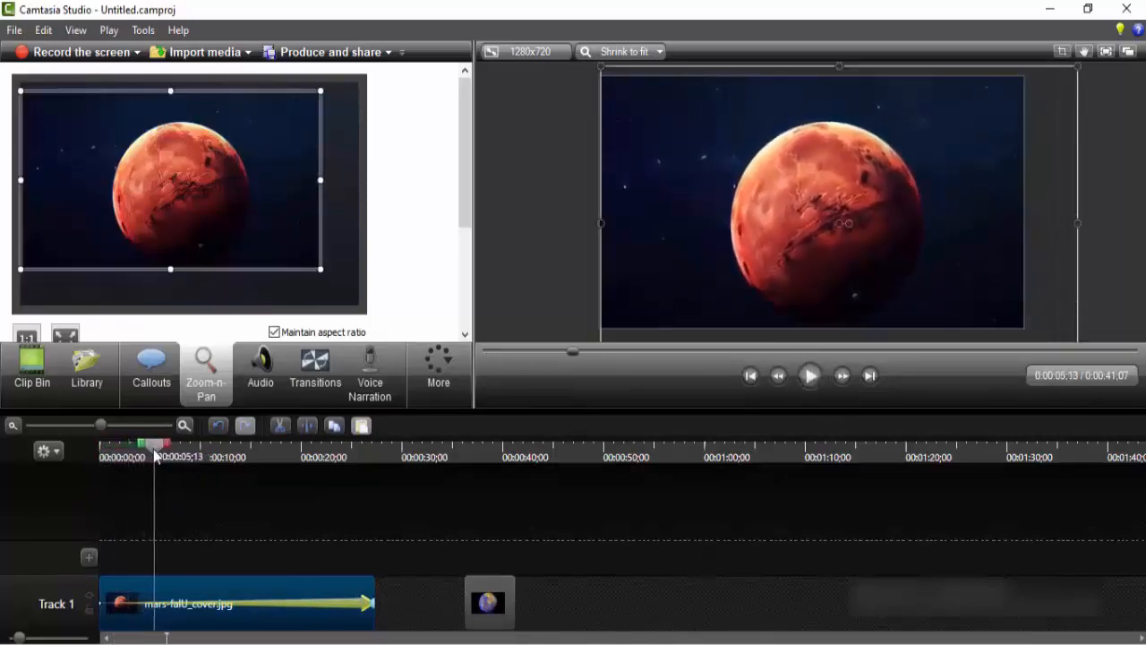
{"action": "left_click_drag", "start_coordinate": [155, 452], "coordinate": [99, 461]}
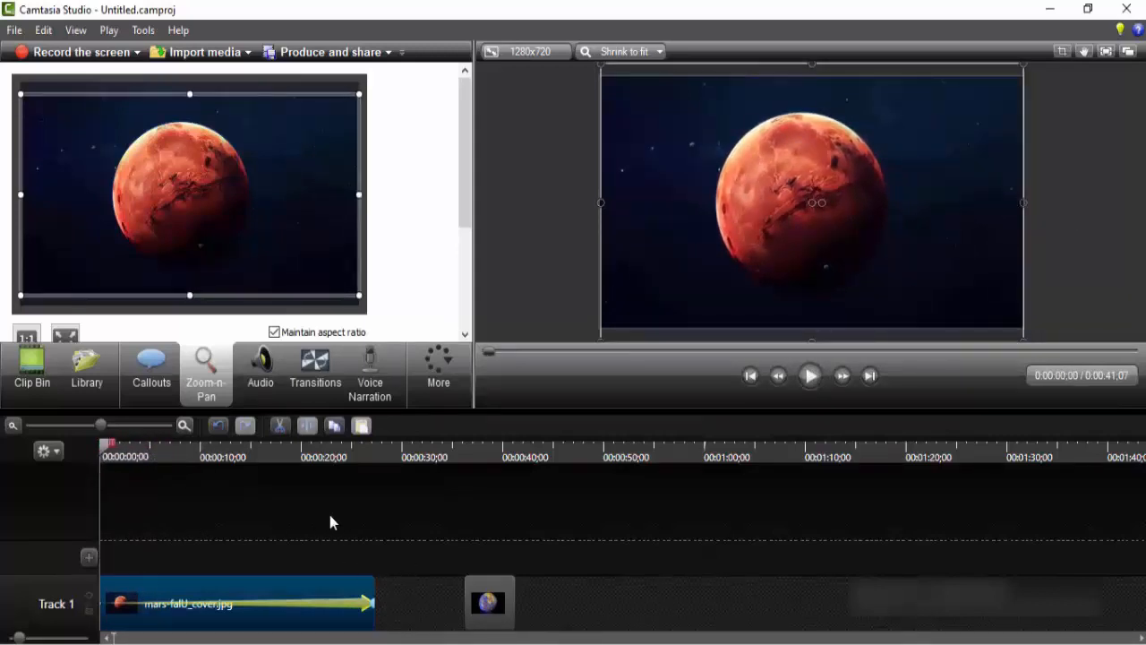
Step: Shorten the Mars clip to about 18 seconds and join the Mercury clip, extended to about 36 seconds, with a Fade through black transition
{"action": "left_click", "coordinate": [318, 372]}
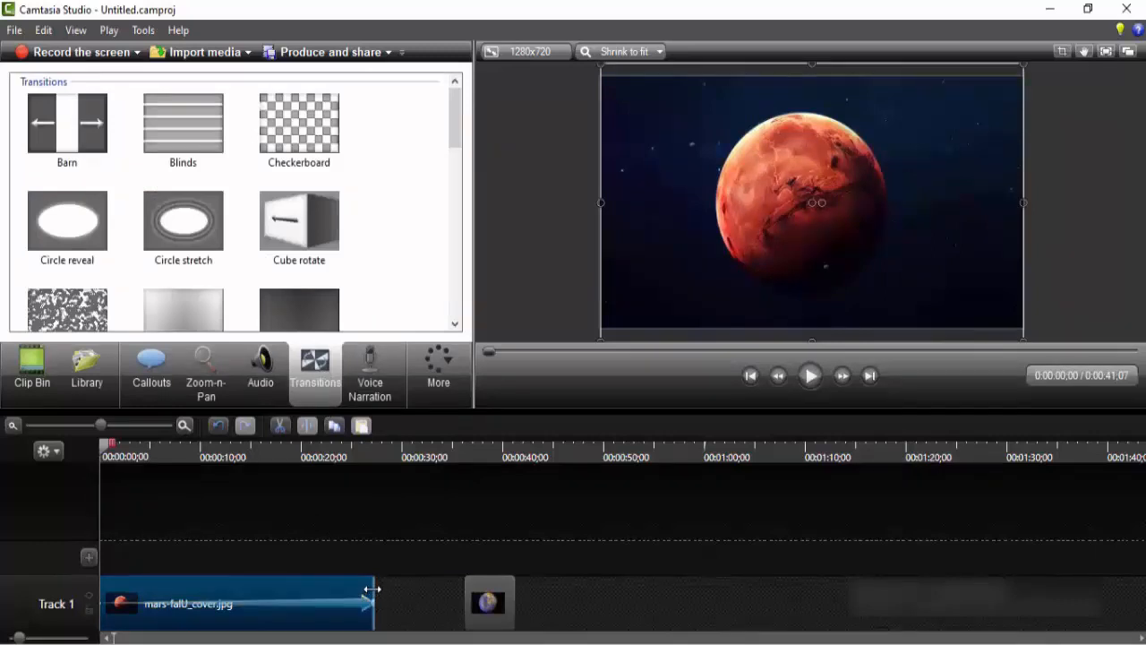
{"action": "left_click_drag", "start_coordinate": [374, 598], "coordinate": [281, 598]}
{"action": "left_click_drag", "start_coordinate": [481, 609], "coordinate": [295, 591]}
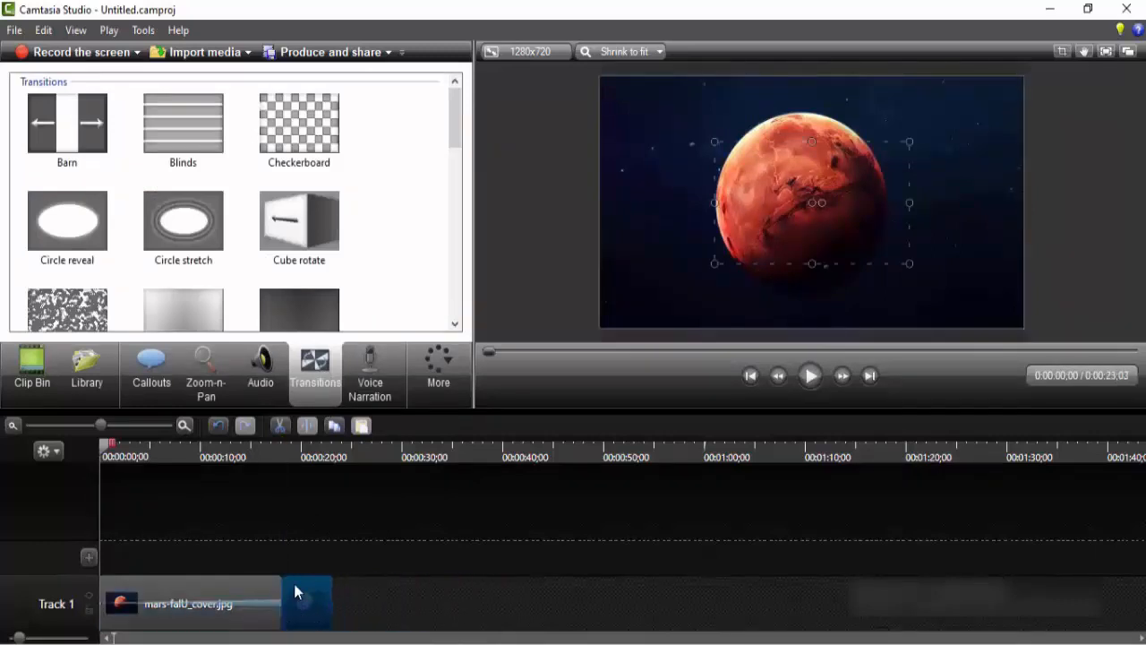
{"action": "left_click_drag", "start_coordinate": [284, 303], "coordinate": [463, 602]}
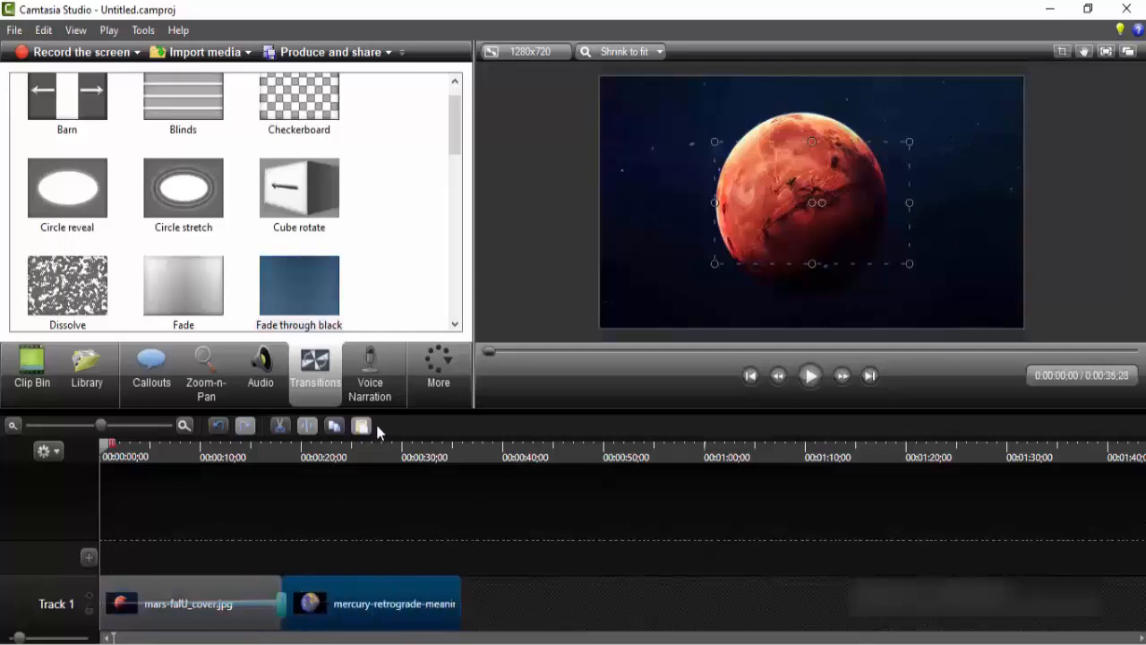
Step: Enlarge the Mercury image on the canvas at 0:00:25;12 until it fills the frame
{"action": "left_click", "coordinate": [352, 446]}
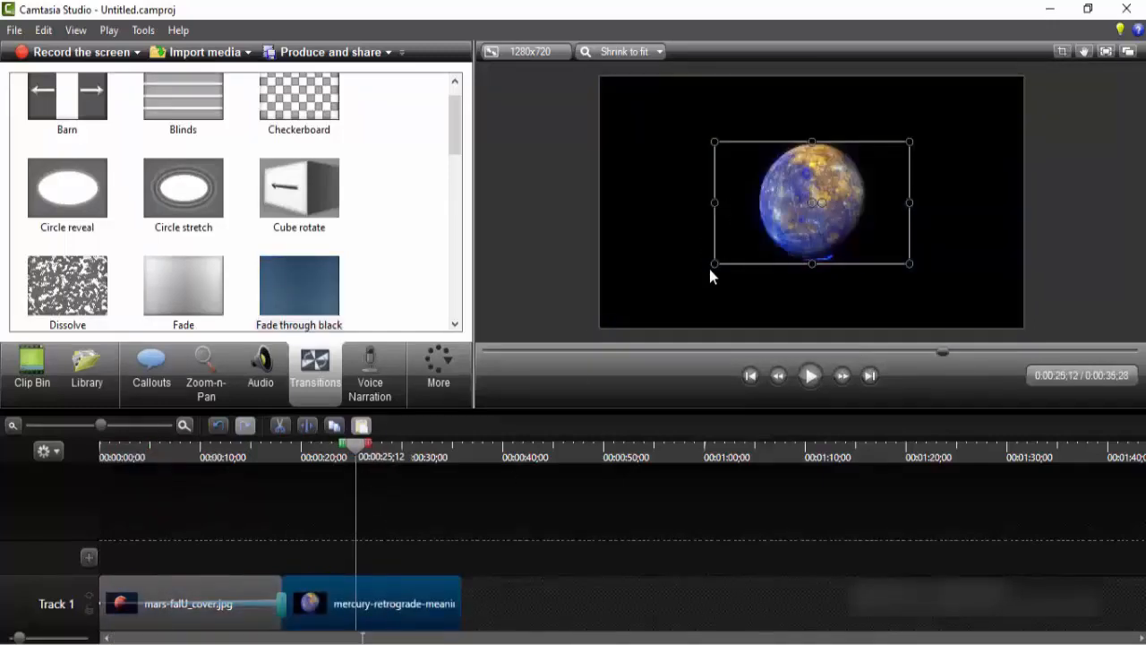
{"action": "left_click_drag", "start_coordinate": [713, 265], "coordinate": [596, 313]}
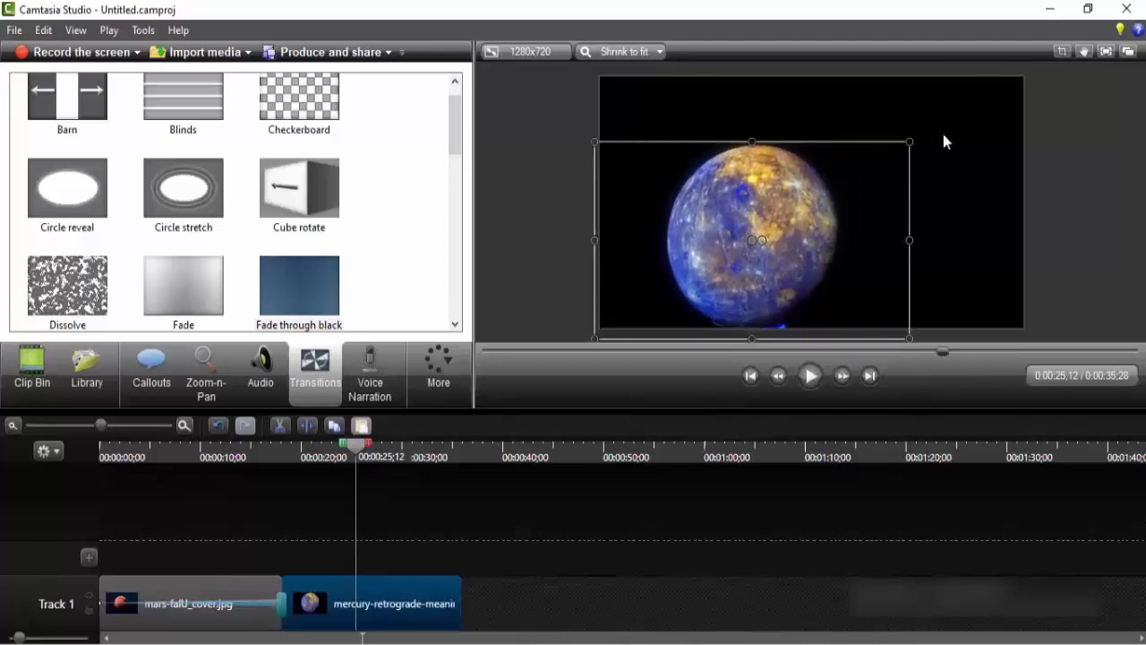
{"action": "left_click_drag", "start_coordinate": [906, 143], "coordinate": [1020, 76]}
{"action": "left_click", "coordinate": [802, 522]}
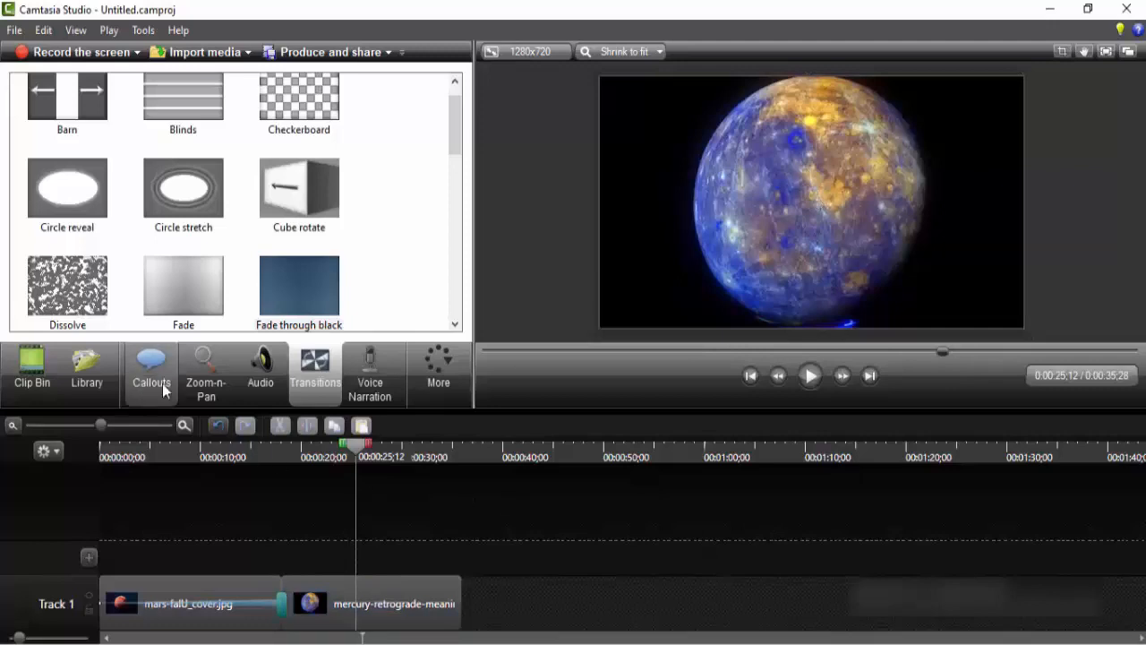
Step: Add a zoom to the Mercury image's lower-left area at 0:00:25;12 and stretch its animation across the whole clip
{"action": "left_click", "coordinate": [215, 385]}
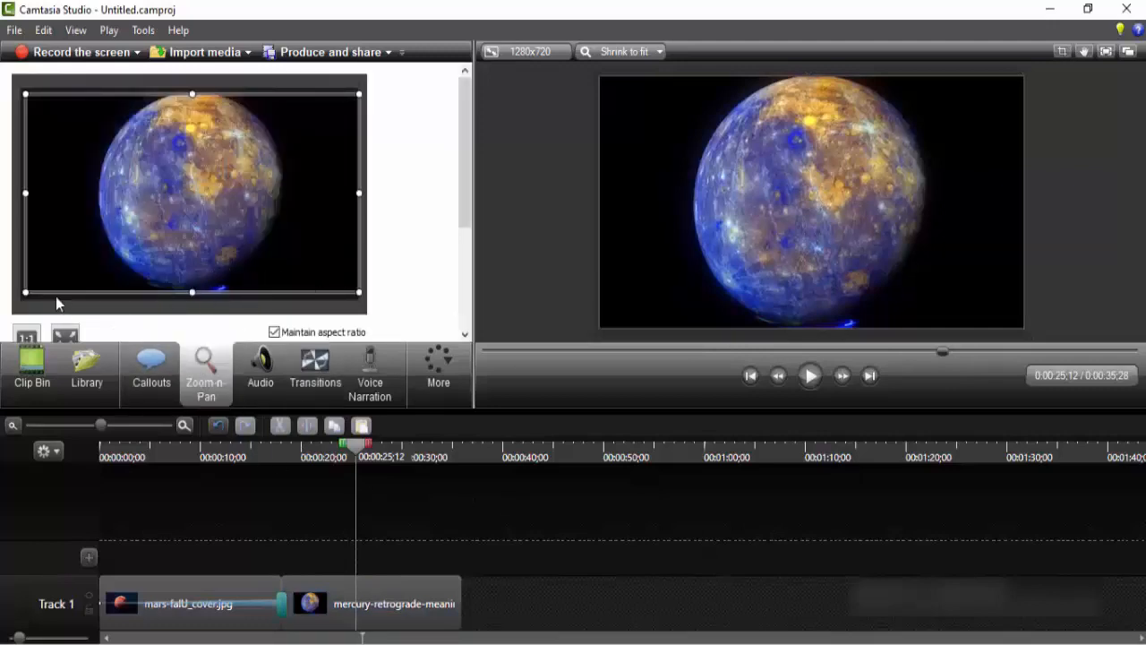
{"action": "left_click_drag", "start_coordinate": [352, 100], "coordinate": [248, 162]}
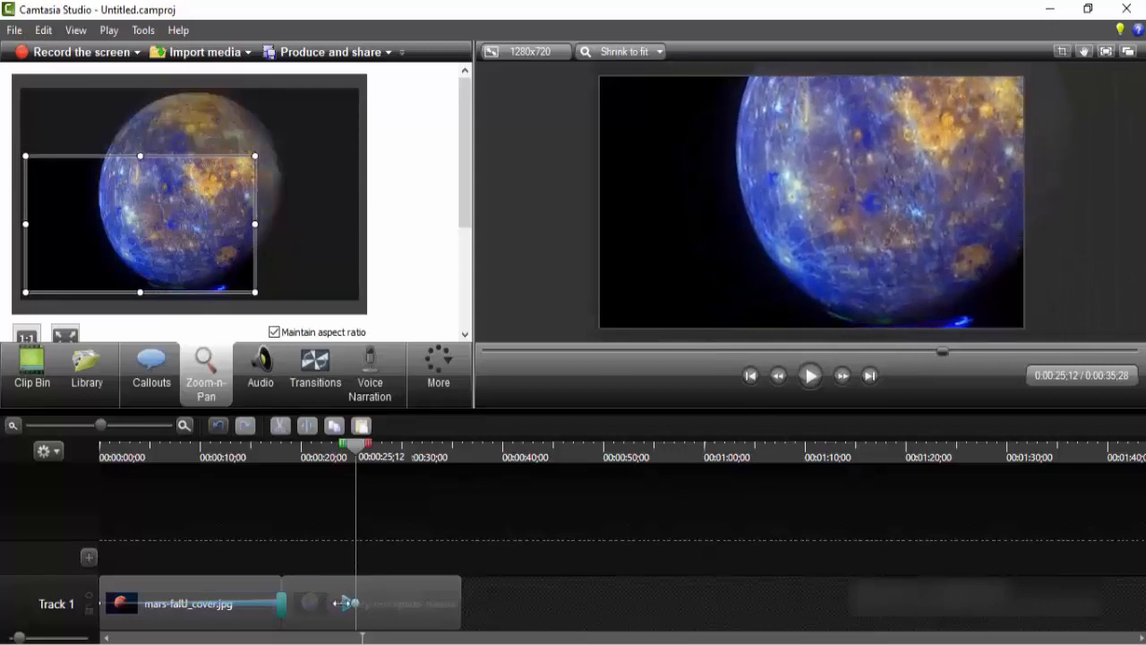
{"action": "left_click_drag", "start_coordinate": [345, 603], "coordinate": [501, 607]}
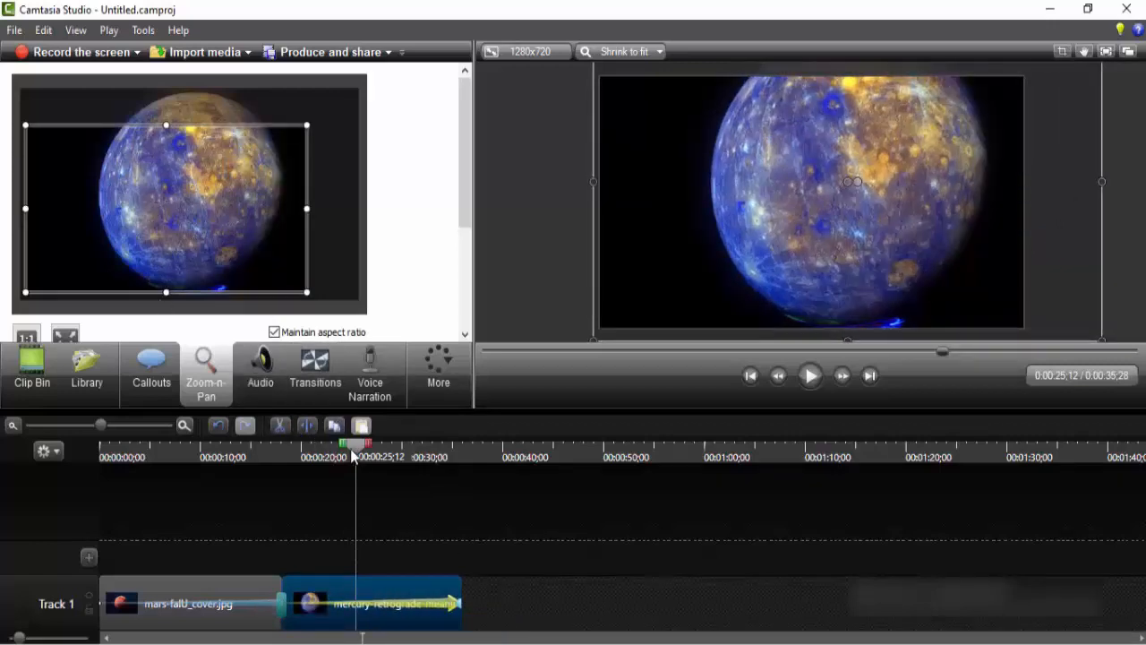
Step: Preview the start of the Mars clip, and play the transition and Mercury zoom from 0:00:16;20 to about 34 seconds
{"action": "left_click_drag", "start_coordinate": [355, 447], "coordinate": [86, 492]}
{"action": "left_click", "coordinate": [808, 376]}
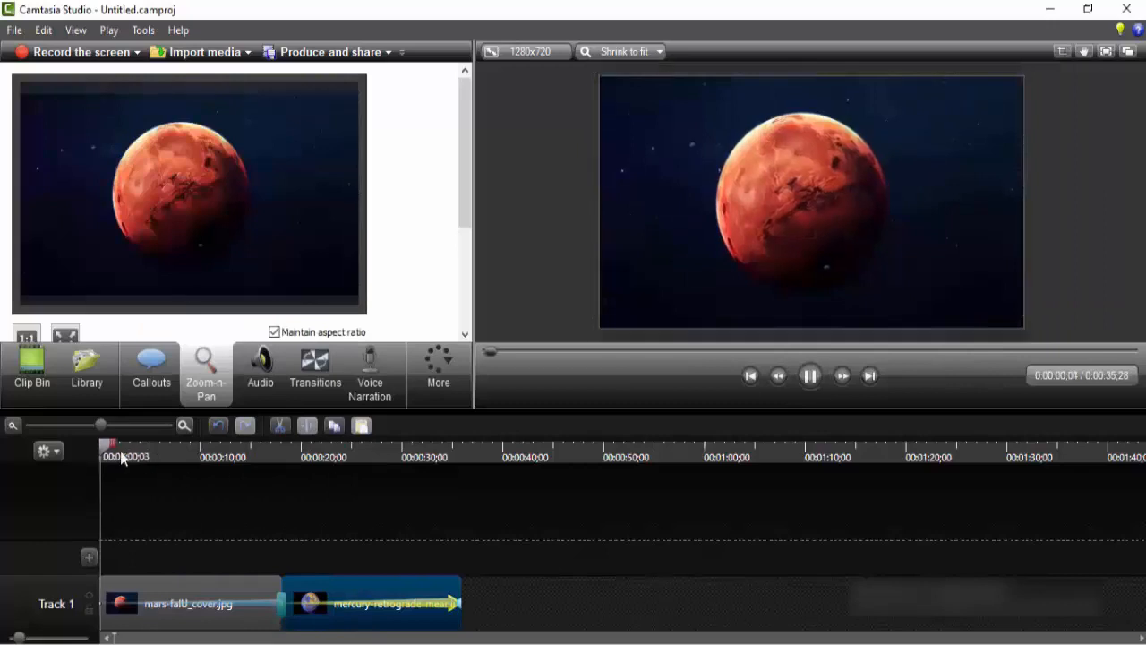
{"action": "left_click", "coordinate": [141, 456]}
{"action": "left_click_drag", "start_coordinate": [142, 459], "coordinate": [267, 502]}
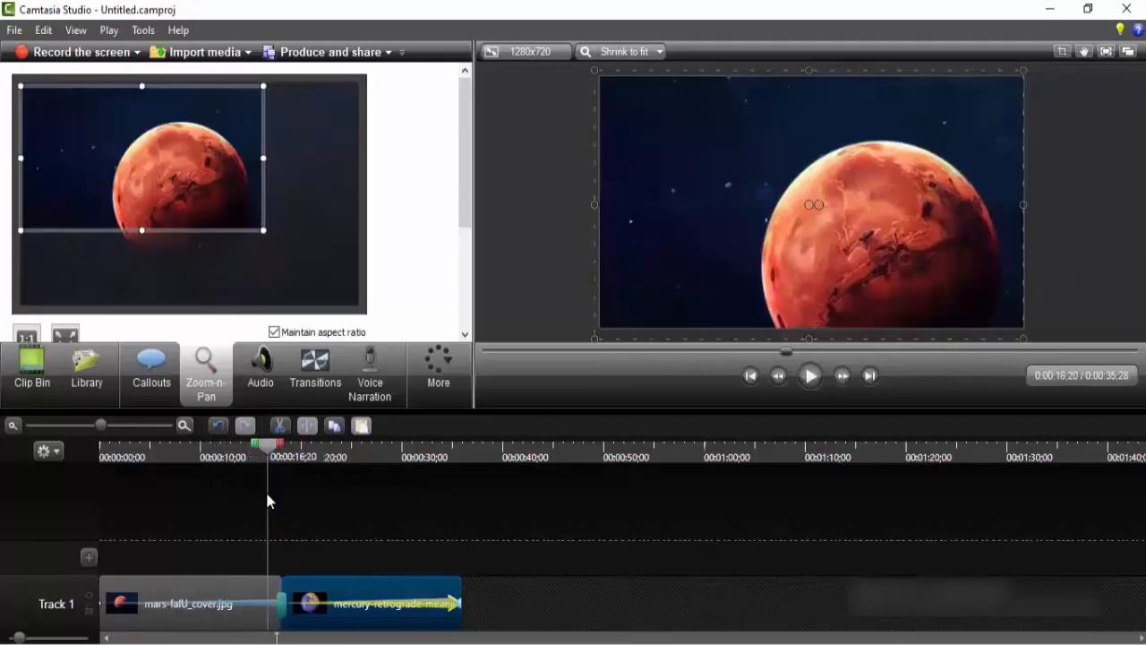
{"action": "left_click", "coordinate": [811, 375]}
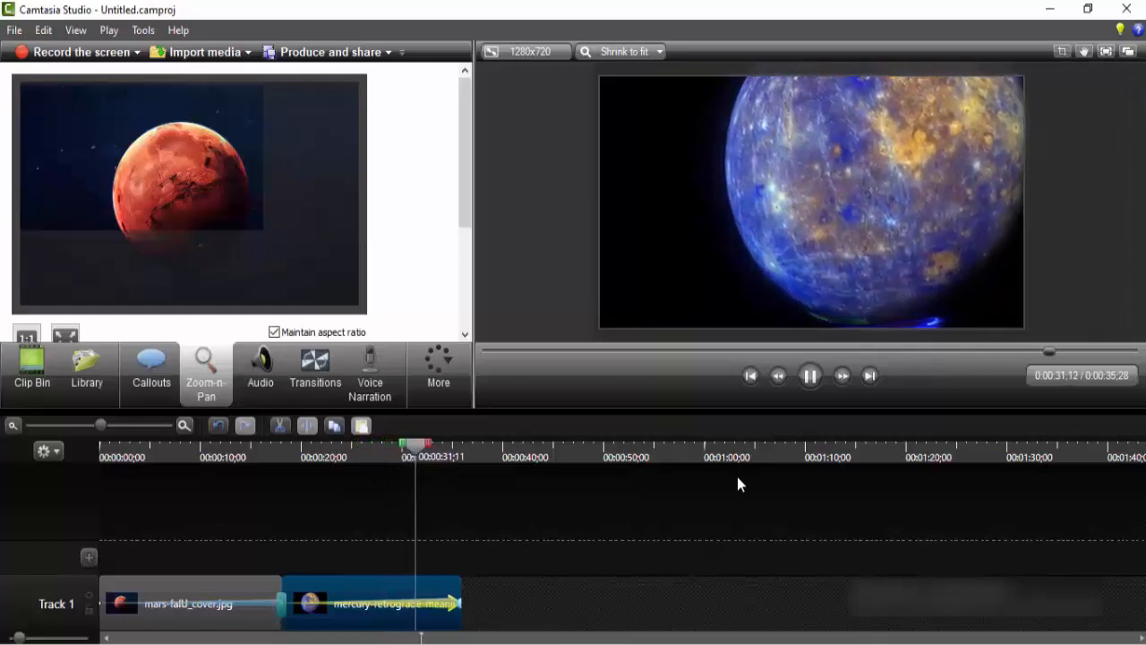
{"action": "left_click", "coordinate": [811, 376]}
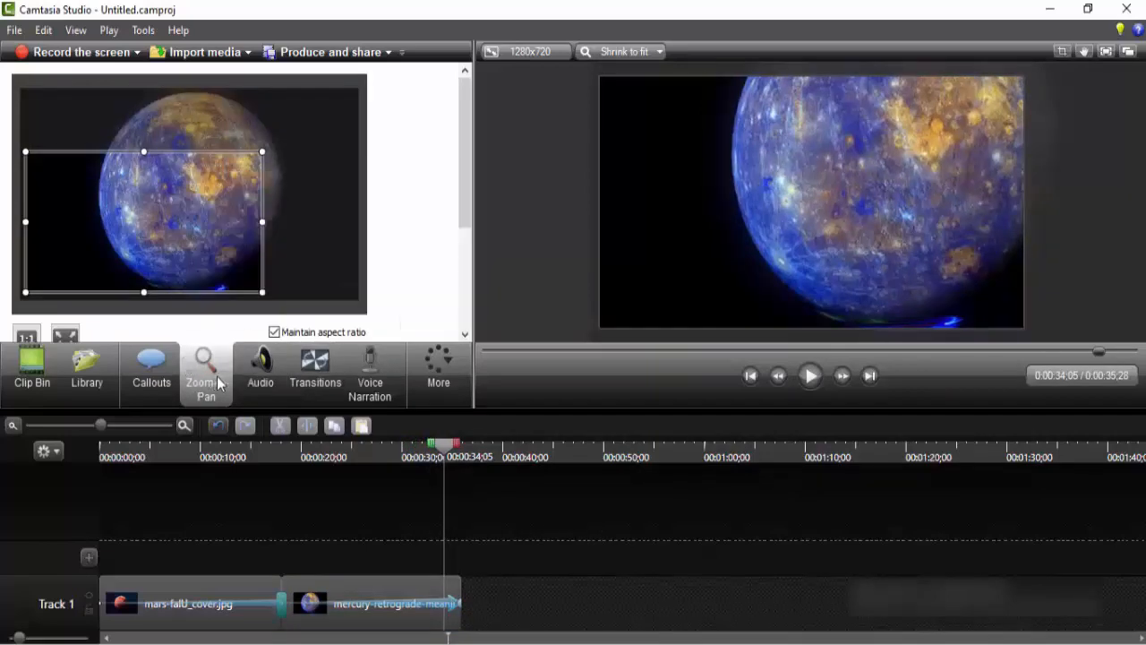
Step: Add the Wolf_Kisses audio from the library to Track 1 directly after the Mercury clip
{"action": "left_click", "coordinate": [262, 376]}
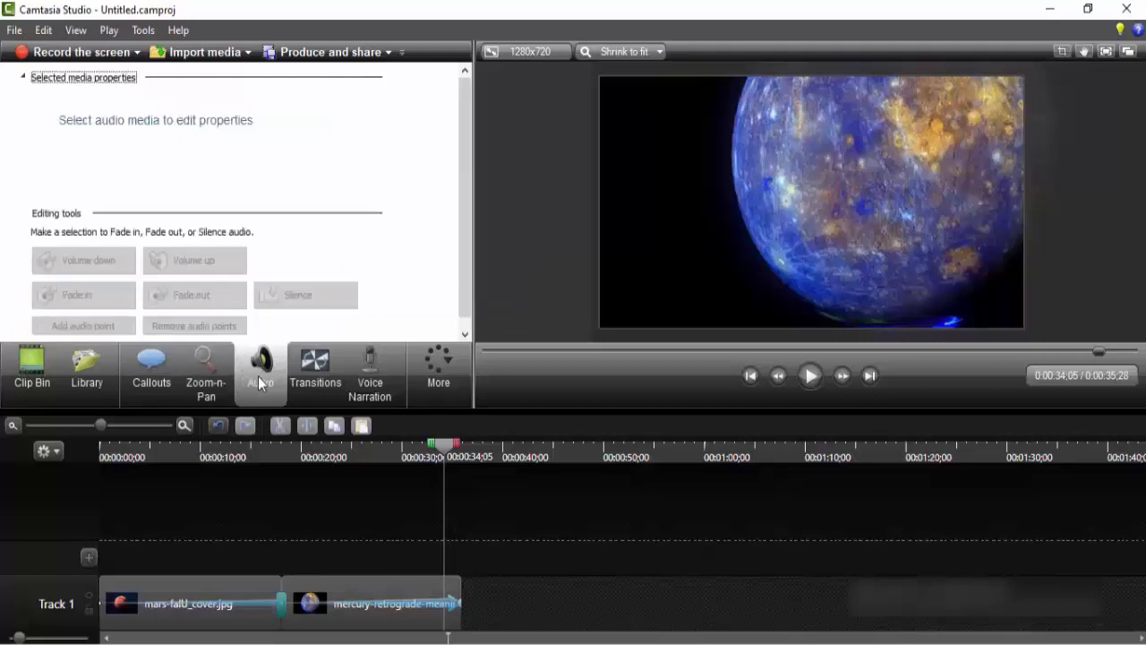
{"action": "left_click", "coordinate": [94, 373]}
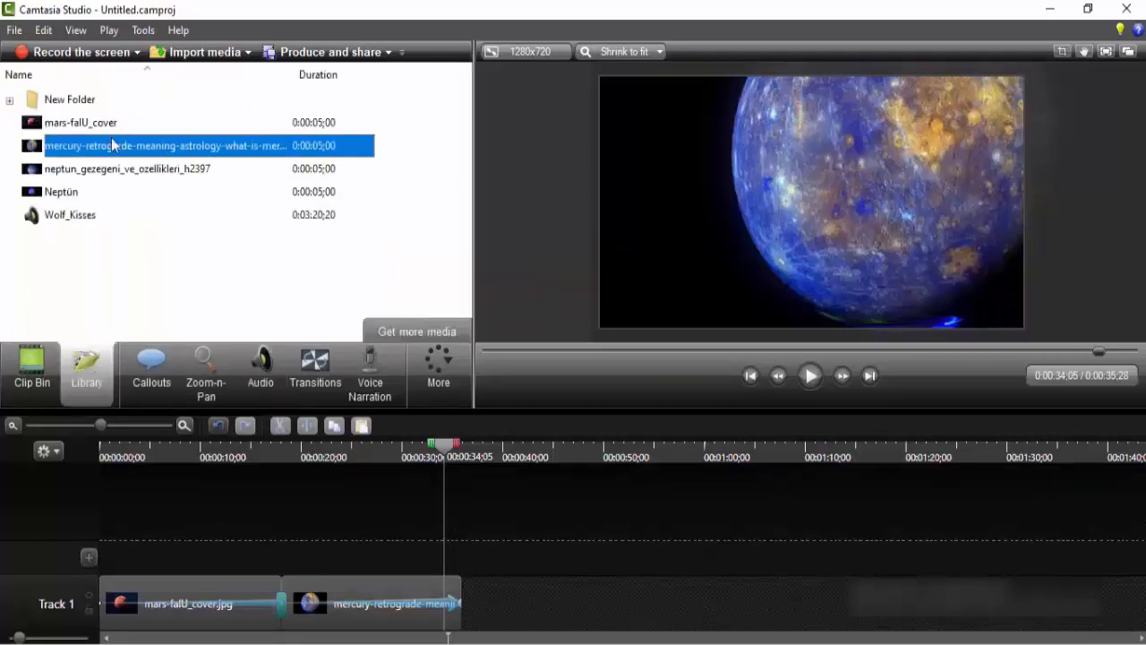
{"action": "left_click", "coordinate": [70, 217]}
{"action": "left_click_drag", "start_coordinate": [74, 225], "coordinate": [217, 537]}
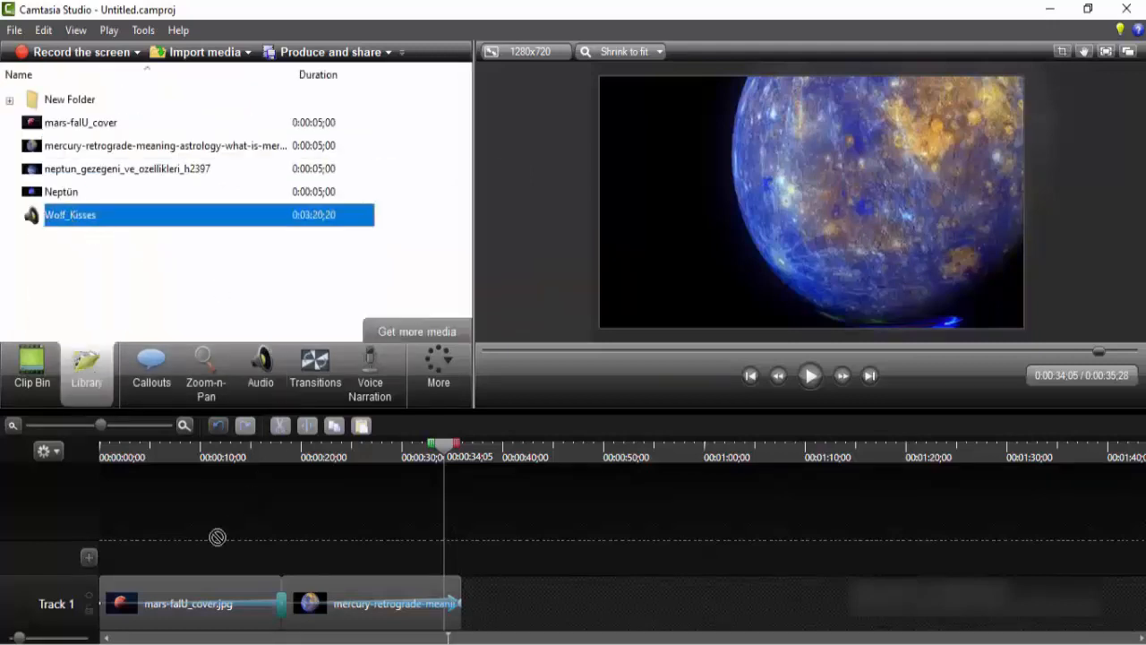
{"action": "left_click_drag", "start_coordinate": [466, 591], "coordinate": [508, 605]}
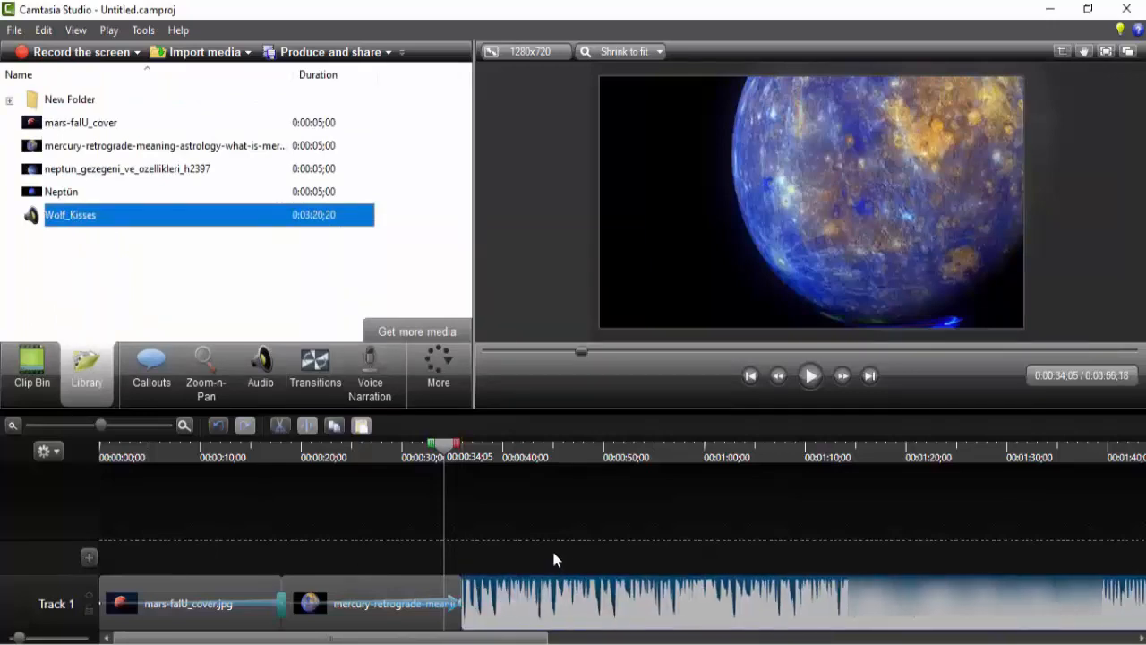
Step: Open the Wolf_Kisses clip for audio editing and move it up to a new Track 2 at the same start time
{"action": "right_click", "coordinate": [534, 594]}
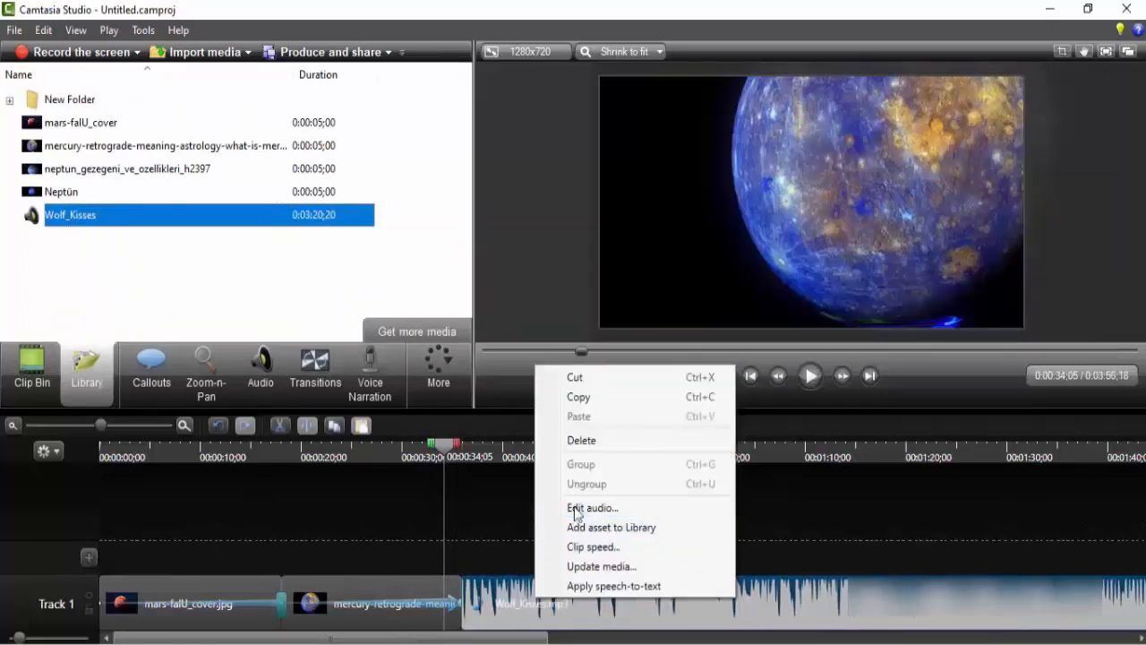
{"action": "left_click_drag", "start_coordinate": [519, 594], "coordinate": [518, 625]}
{"action": "left_click", "coordinate": [565, 509]}
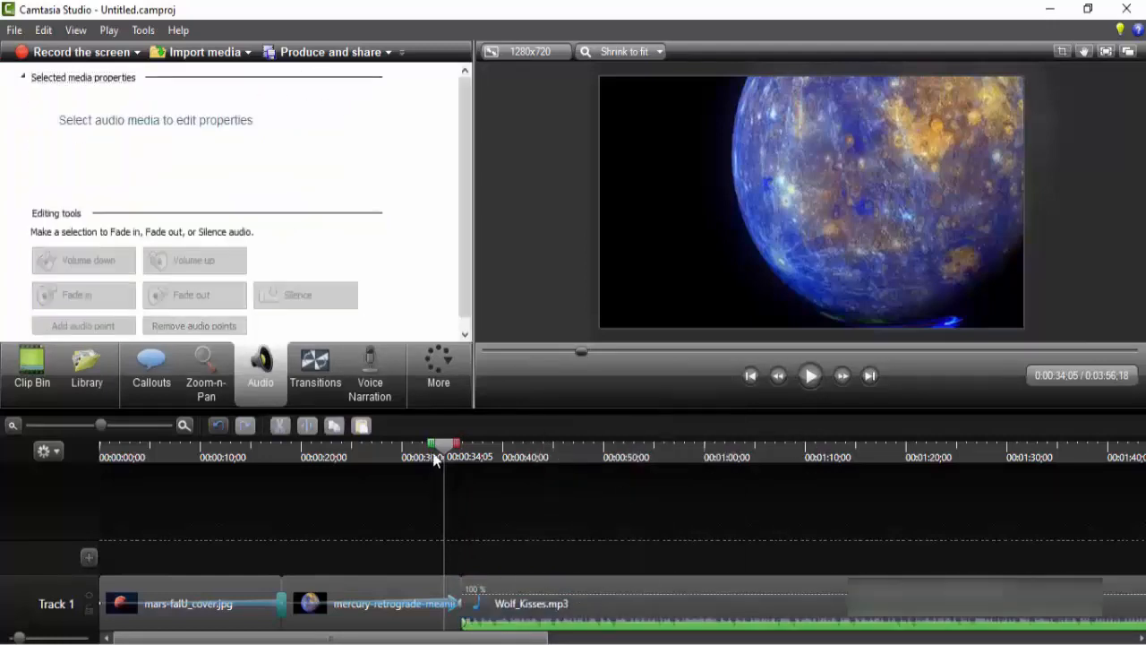
{"action": "left_click", "coordinate": [538, 456]}
{"action": "left_click", "coordinate": [594, 587]}
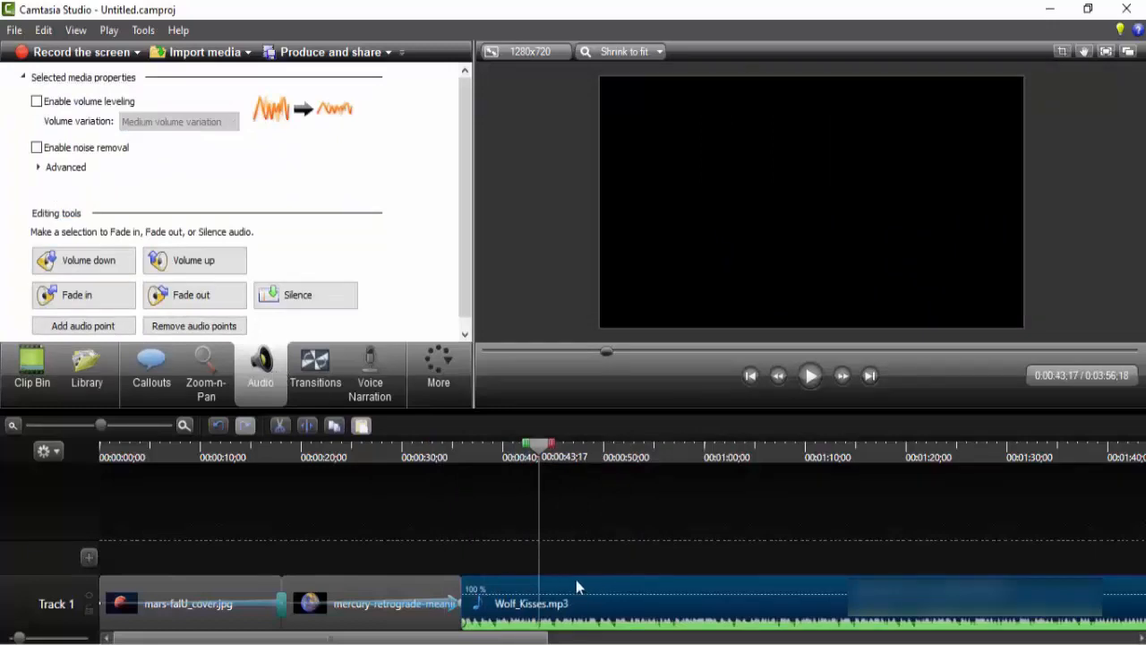
{"action": "left_click_drag", "start_coordinate": [576, 587], "coordinate": [555, 546]}
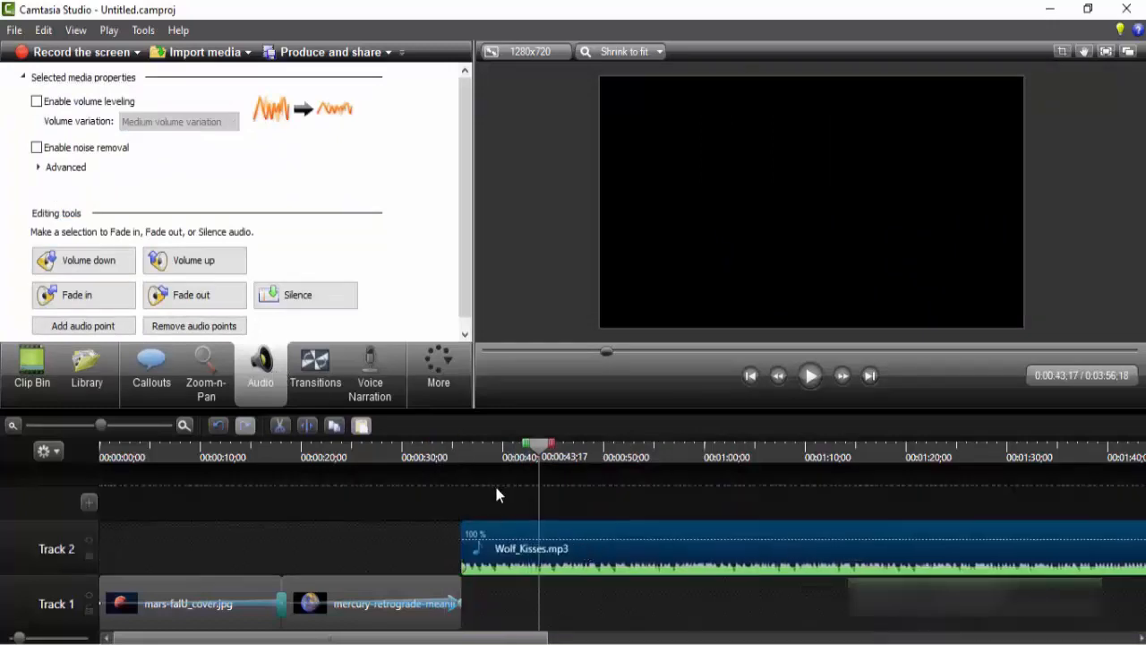
Step: Lower the Wolf_Kisses clip's volume by two increments and raise it again with Volume up
{"action": "left_click", "coordinate": [93, 267]}
{"action": "left_click", "coordinate": [93, 267]}
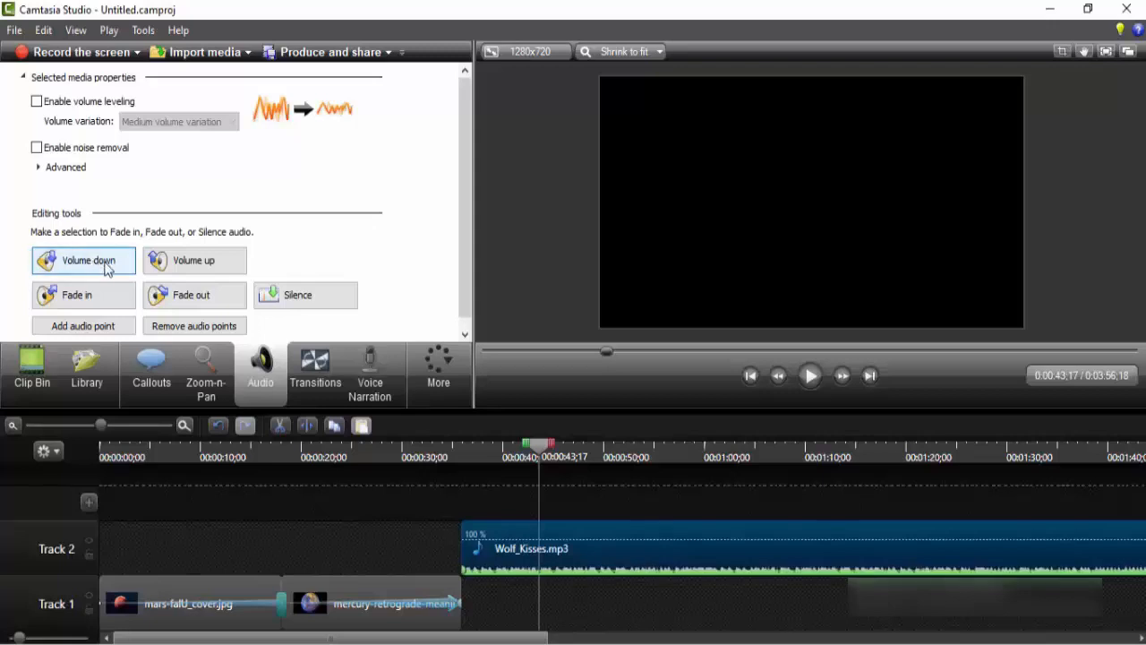
{"action": "left_click", "coordinate": [197, 265]}
{"action": "left_click", "coordinate": [208, 269]}
{"action": "left_click", "coordinate": [209, 267]}
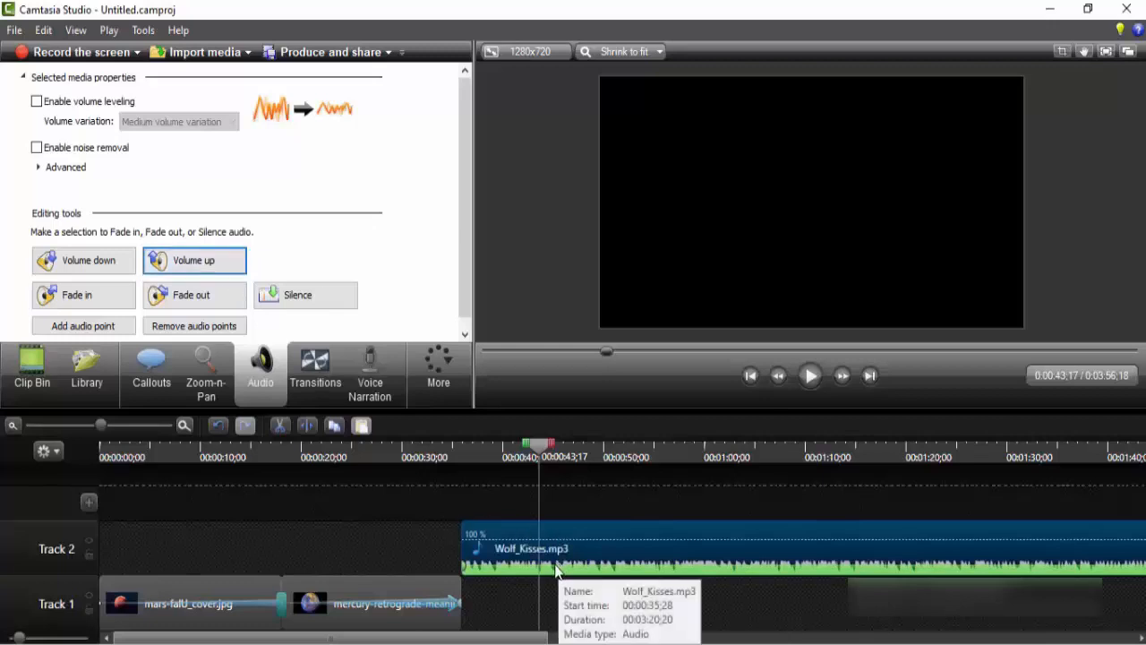
{"action": "mouse_move", "coordinate": [543, 557]}
{"action": "left_mouse_down"}
{"action": "mouse_move", "coordinate": [552, 578]}
{"action": "mouse_move", "coordinate": [555, 560]}
{"action": "left_mouse_up"}
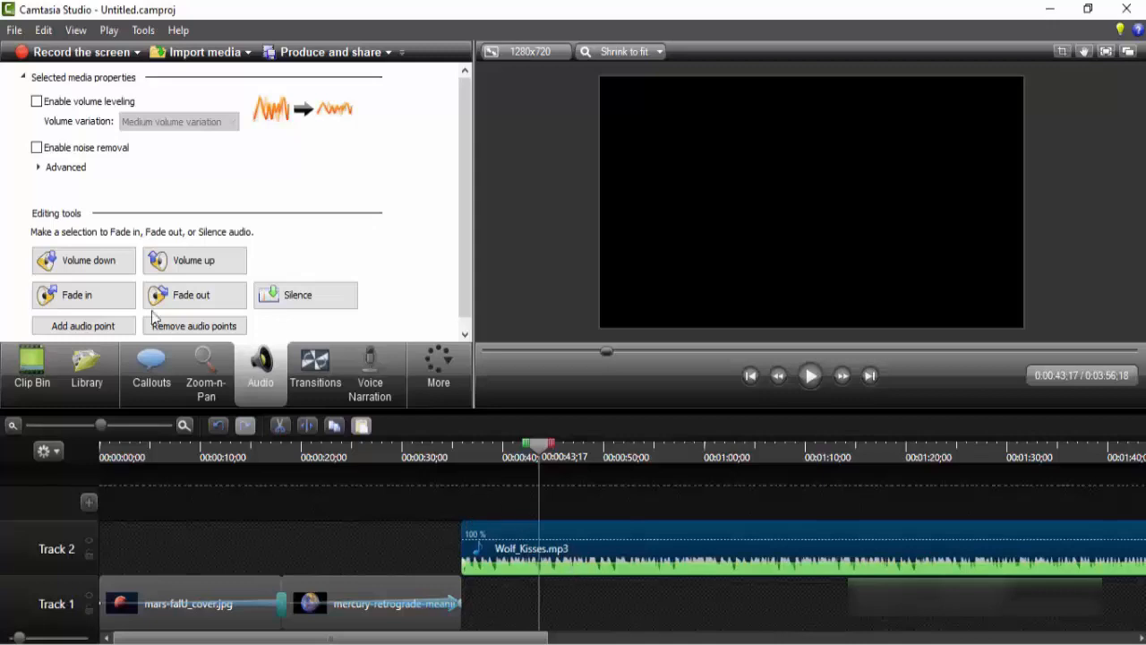
Step: Add a fade-in to the start of the Wolf_Kisses clip and lower the clip's volume level
{"action": "left_click", "coordinate": [84, 302]}
{"action": "left_click_drag", "start_coordinate": [533, 459], "coordinate": [453, 480]}
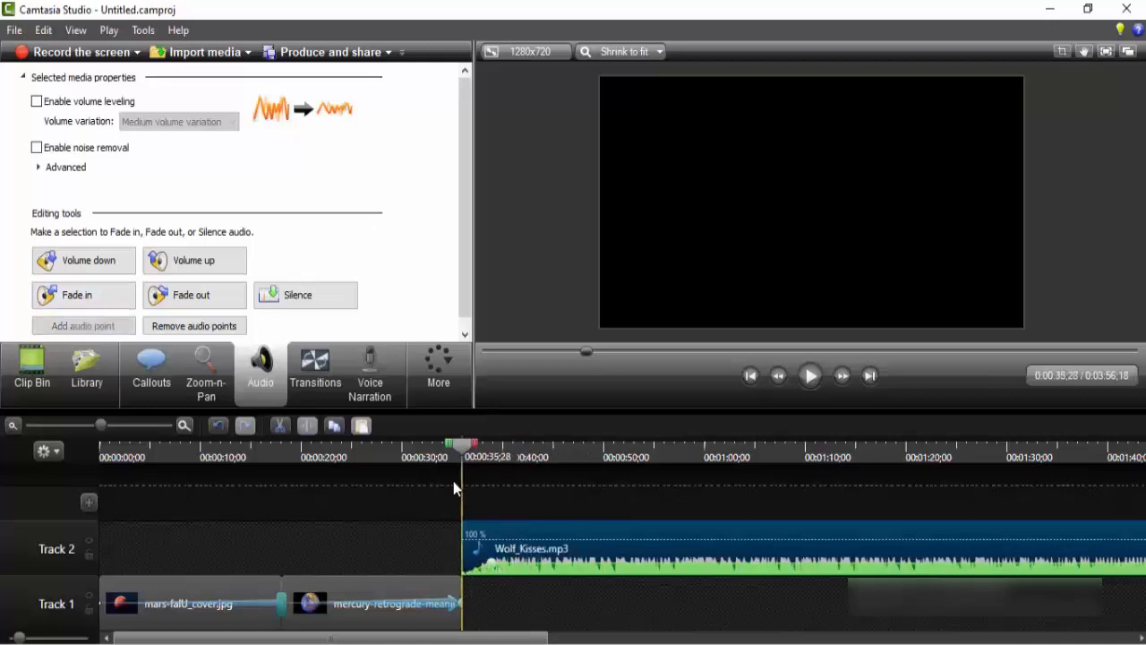
{"action": "left_click_drag", "start_coordinate": [500, 566], "coordinate": [503, 578]}
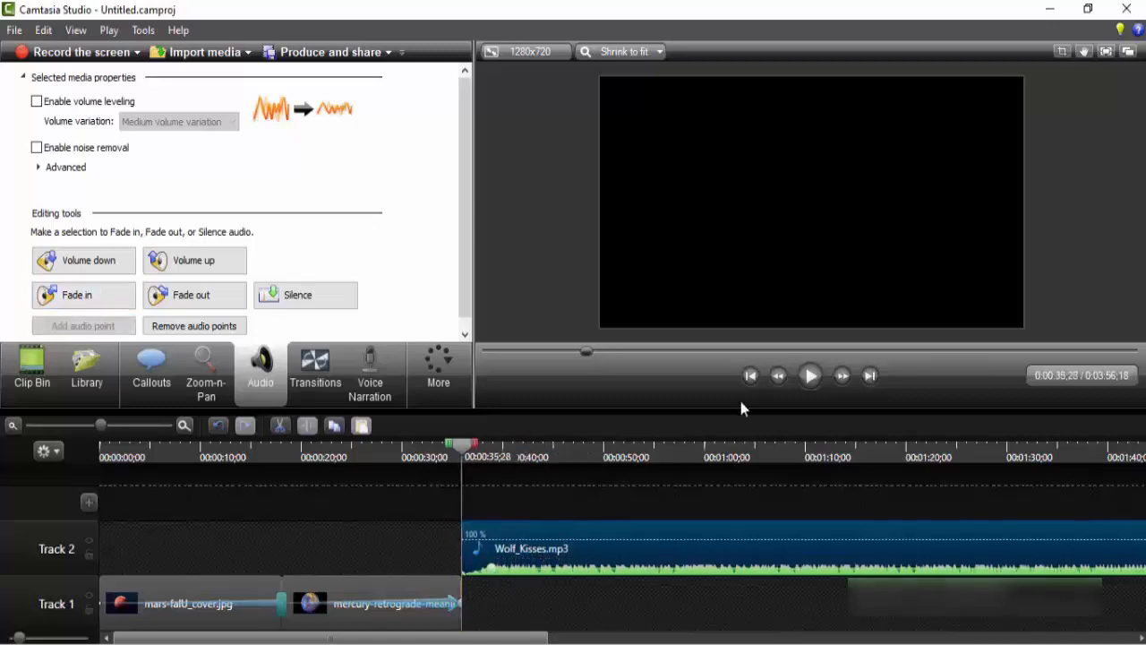
Step: Play the Wolf_Kisses fade-in from 0:00:35;28 to about 40 seconds and return the playhead to the clip's start
{"action": "left_click", "coordinate": [811, 377]}
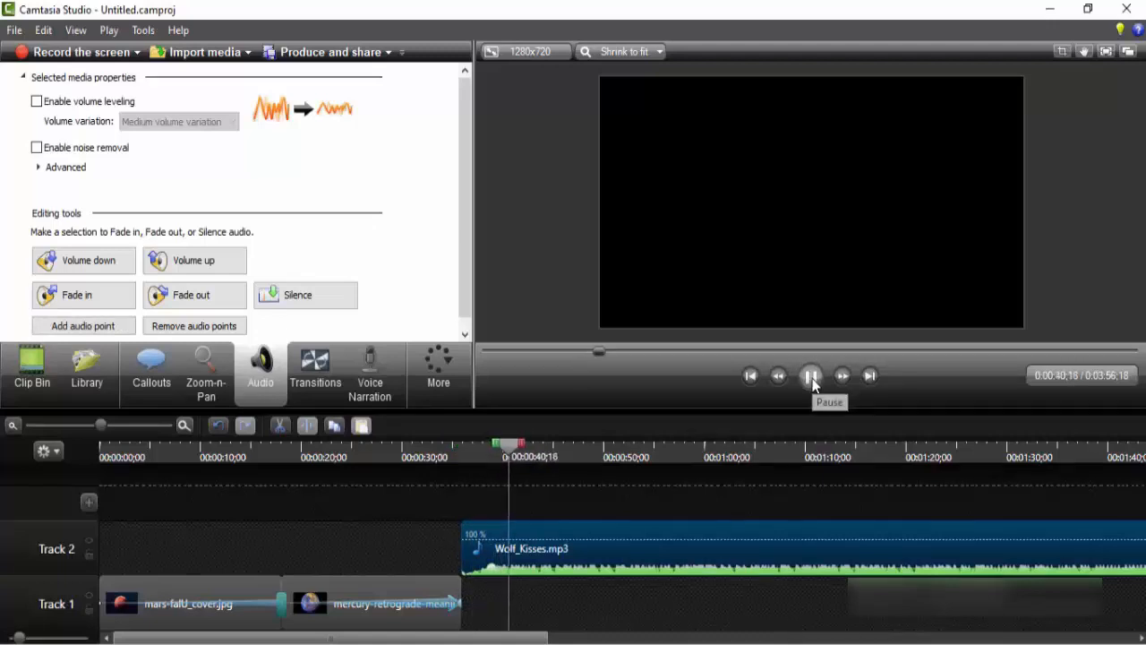
{"action": "left_click", "coordinate": [811, 377]}
{"action": "left_click", "coordinate": [462, 459]}
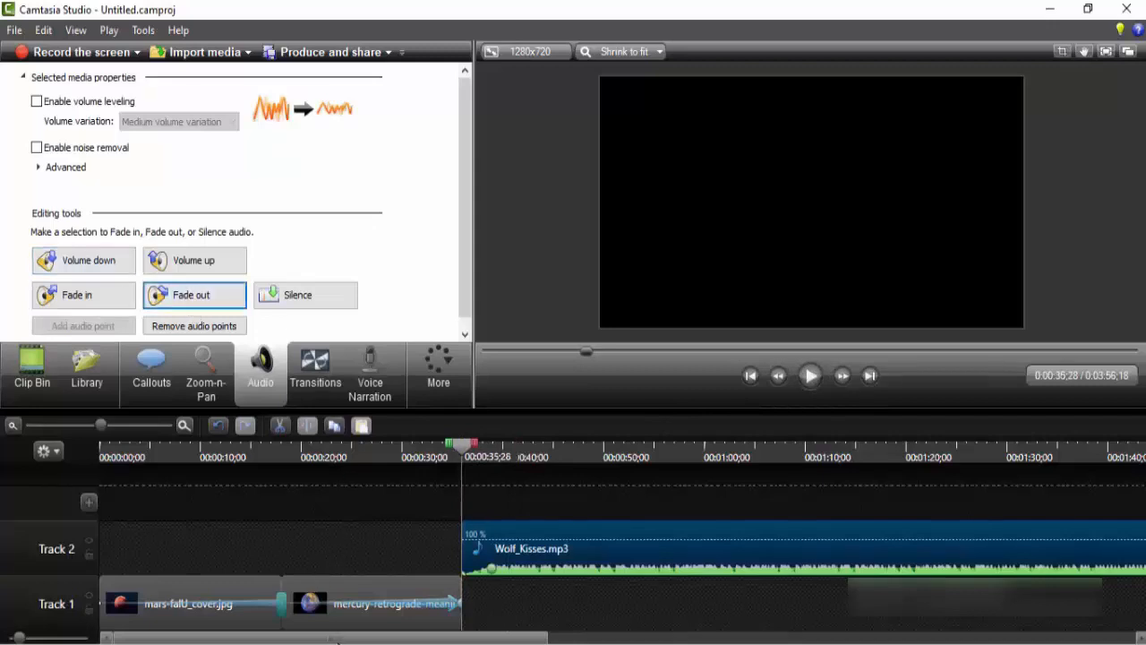
Step: Add a fade-out to Wolf_Kisses, move its starting point to about 0:03:52;22, and preview it to the clip's end
{"action": "left_click_drag", "start_coordinate": [407, 638], "coordinate": [974, 641]}
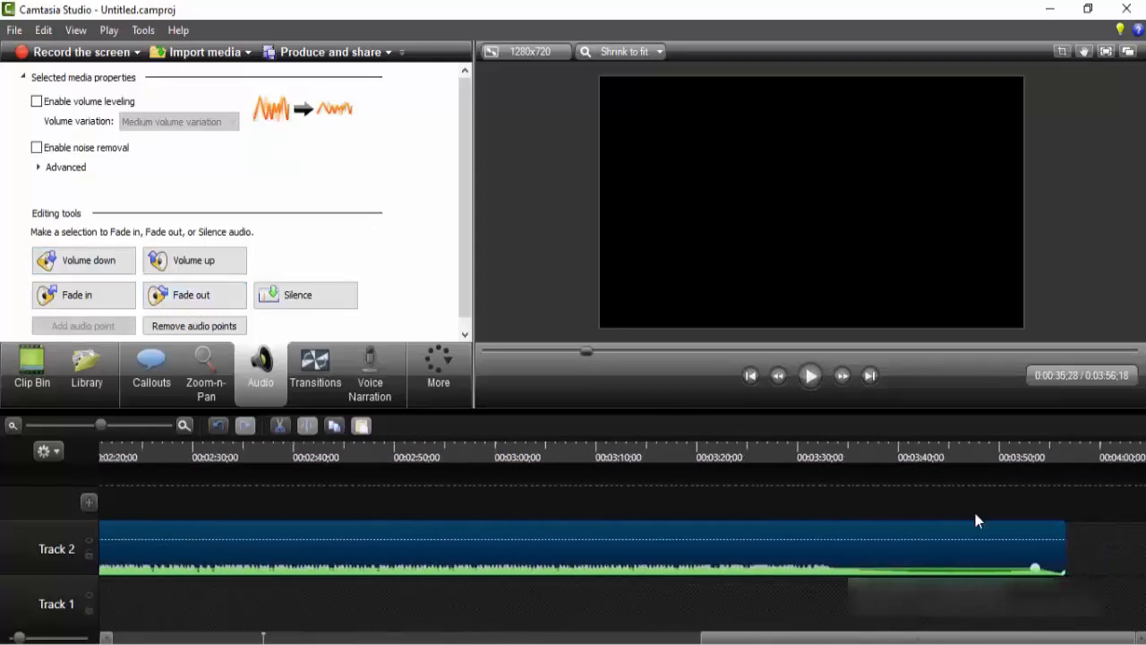
{"action": "left_click", "coordinate": [1028, 451]}
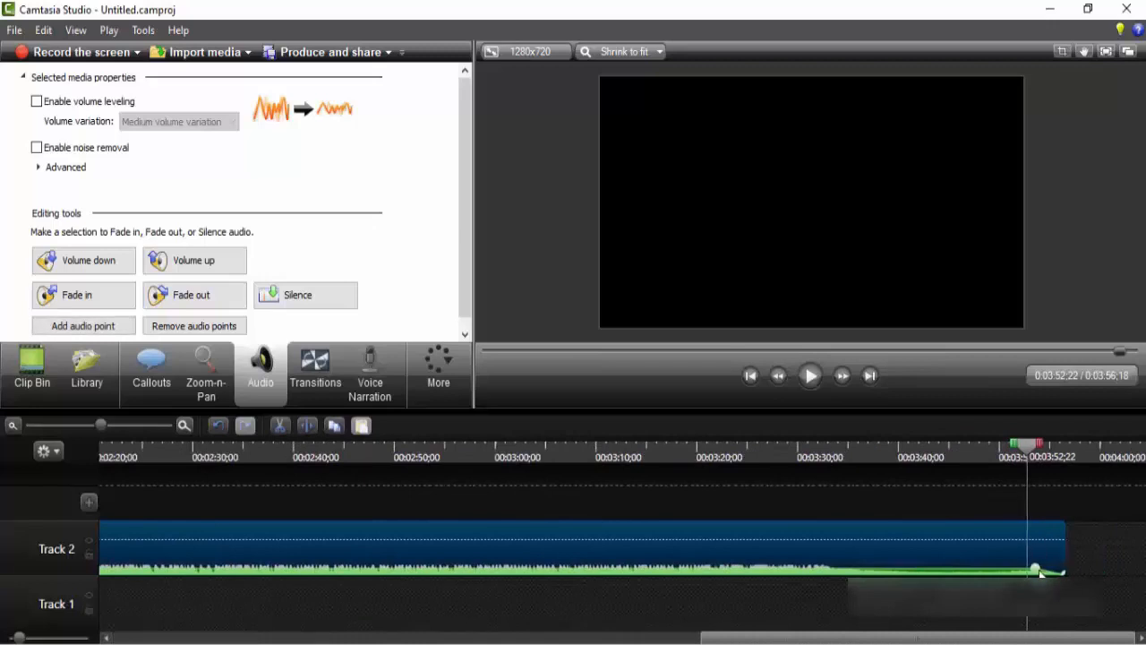
{"action": "mouse_move", "coordinate": [1036, 572]}
{"action": "left_mouse_down"}
{"action": "mouse_move", "coordinate": [921, 571]}
{"action": "mouse_move", "coordinate": [1030, 566]}
{"action": "left_mouse_up"}
{"action": "left_click_drag", "start_coordinate": [1033, 453], "coordinate": [1024, 456]}
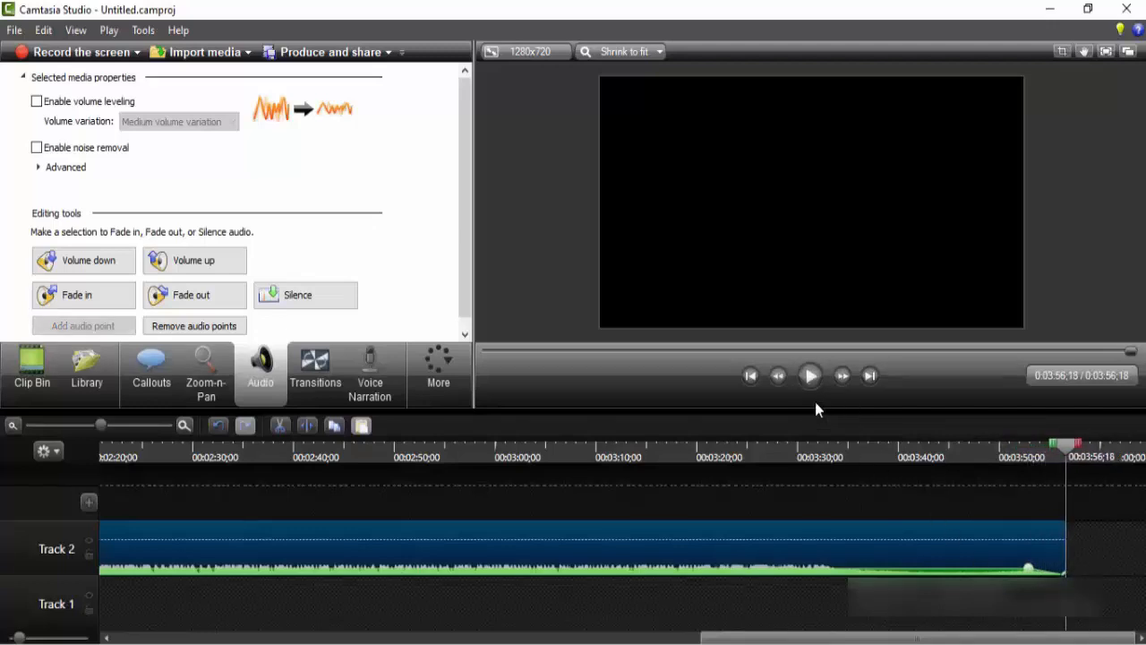
{"action": "left_click_drag", "start_coordinate": [1013, 637], "coordinate": [361, 622]}
{"action": "left_click", "coordinate": [362, 621]}
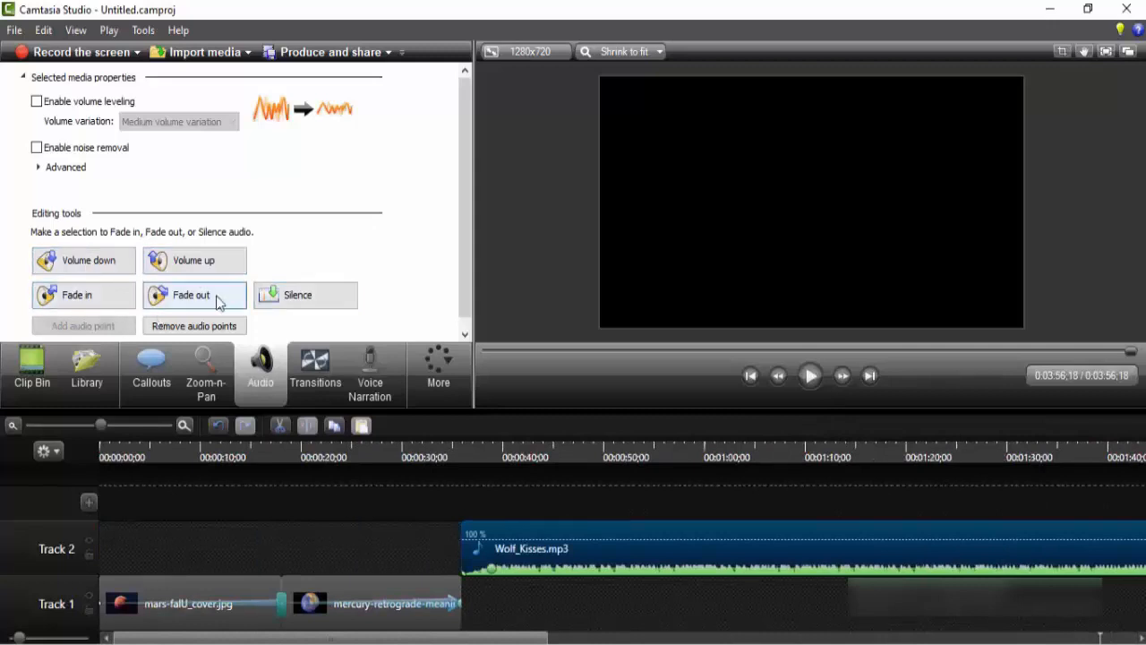
Step: Silence the Wolf_Kisses clip and raise its volume line again to a low level
{"action": "left_click", "coordinate": [308, 303]}
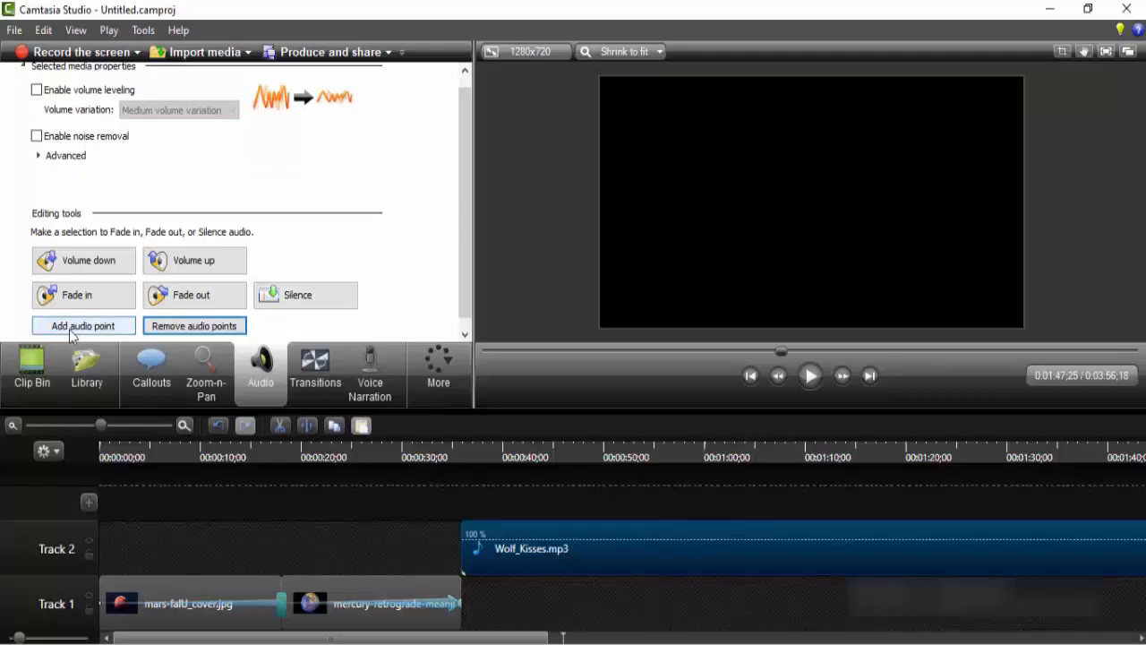
{"action": "left_click", "coordinate": [517, 573]}
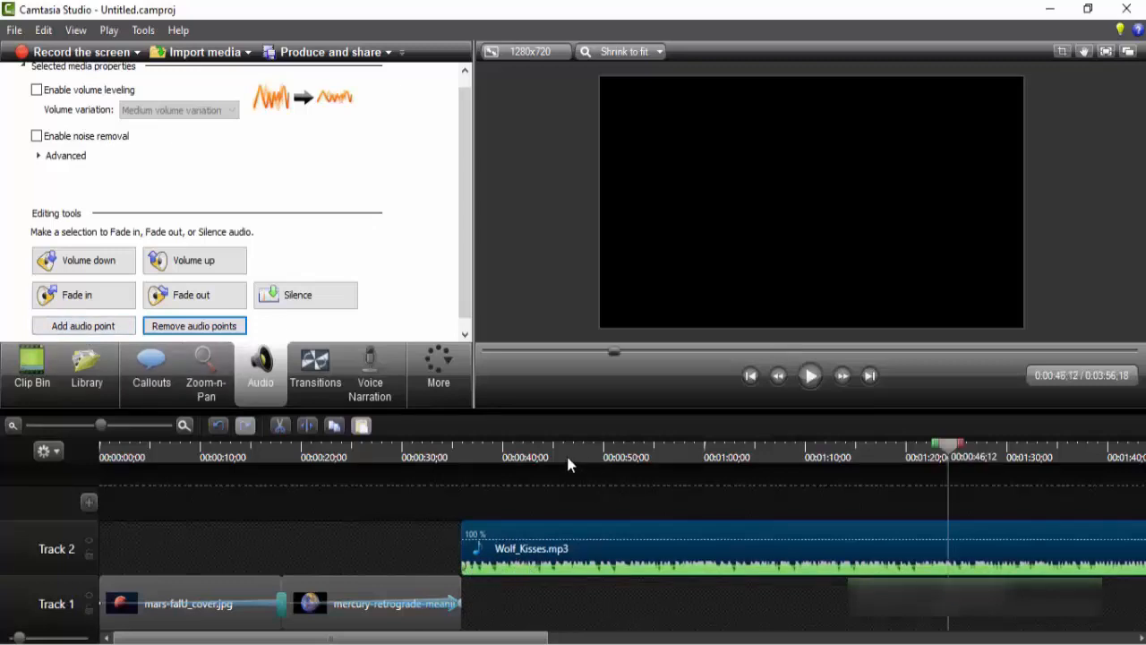
Step: Add Wolf_Kisses audio points at 0:00:45;08 and about 0:00:48;13, moving the first to about 0:01:06 at a higher volume
{"action": "mouse_move", "coordinate": [566, 452]}
{"action": "left_mouse_down"}
{"action": "mouse_move", "coordinate": [612, 462]}
{"action": "mouse_move", "coordinate": [556, 457]}
{"action": "left_mouse_up"}
{"action": "left_click", "coordinate": [81, 326]}
{"action": "left_click", "coordinate": [83, 326]}
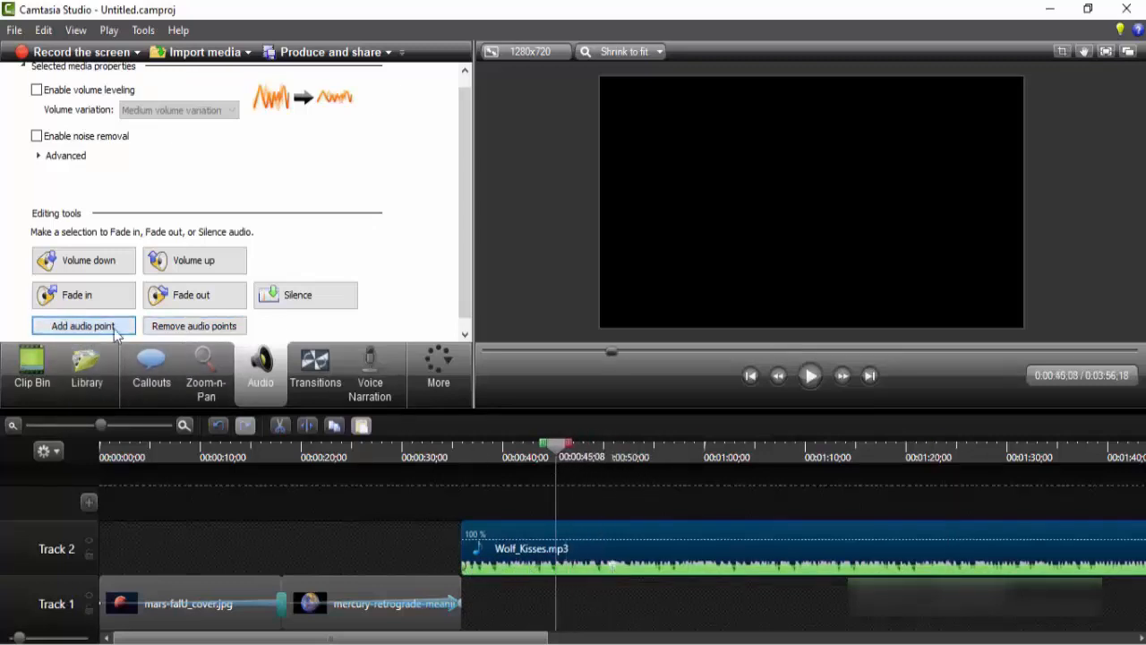
{"action": "left_click_drag", "start_coordinate": [578, 567], "coordinate": [612, 562]}
{"action": "left_click", "coordinate": [588, 557]}
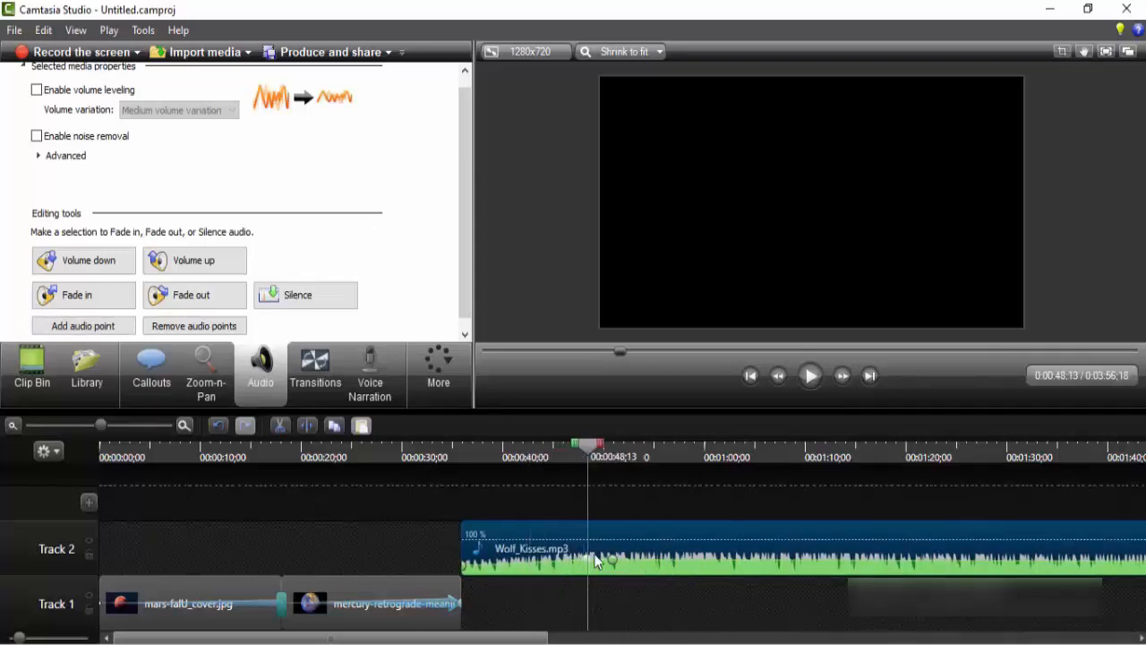
{"action": "left_click_drag", "start_coordinate": [592, 450], "coordinate": [601, 452]}
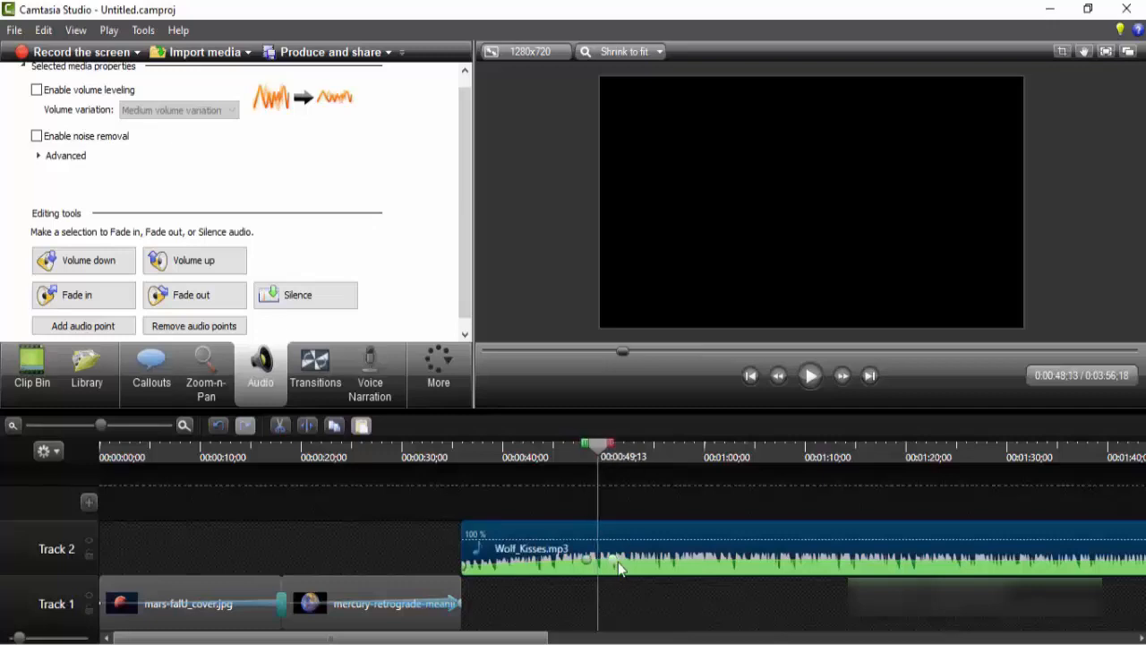
{"action": "left_click_drag", "start_coordinate": [615, 561], "coordinate": [768, 561]}
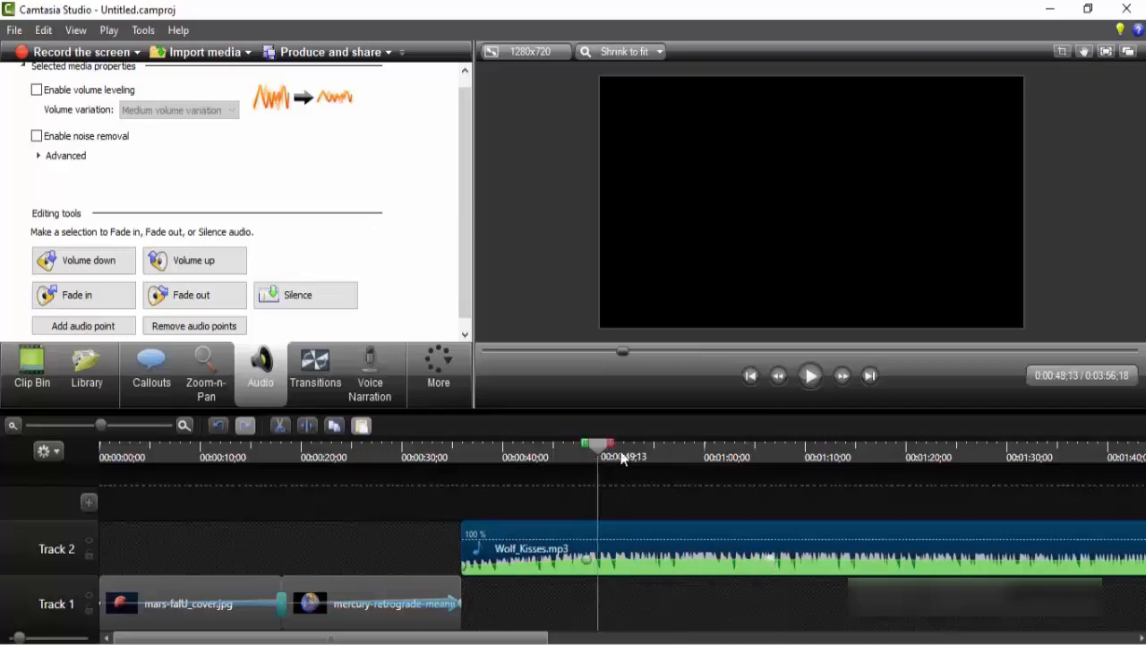
Step: Add an audio point to Wolf_Kisses at about 0:00:56;26 and raise the volume at that point
{"action": "left_click_drag", "start_coordinate": [623, 458], "coordinate": [677, 458]}
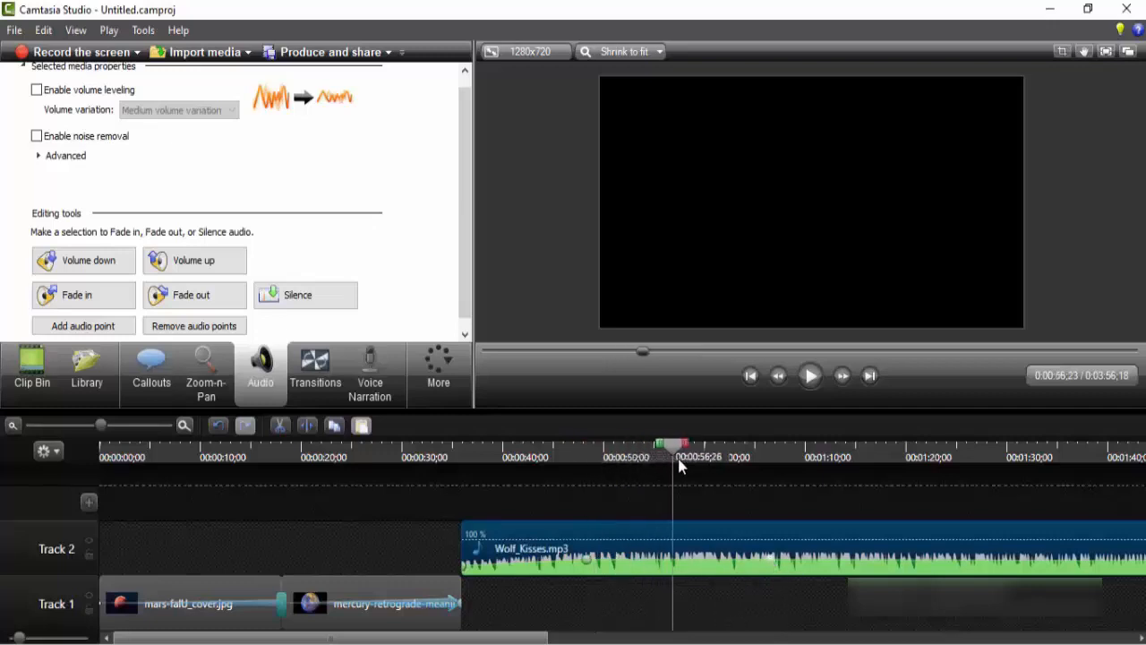
{"action": "left_click", "coordinate": [89, 326]}
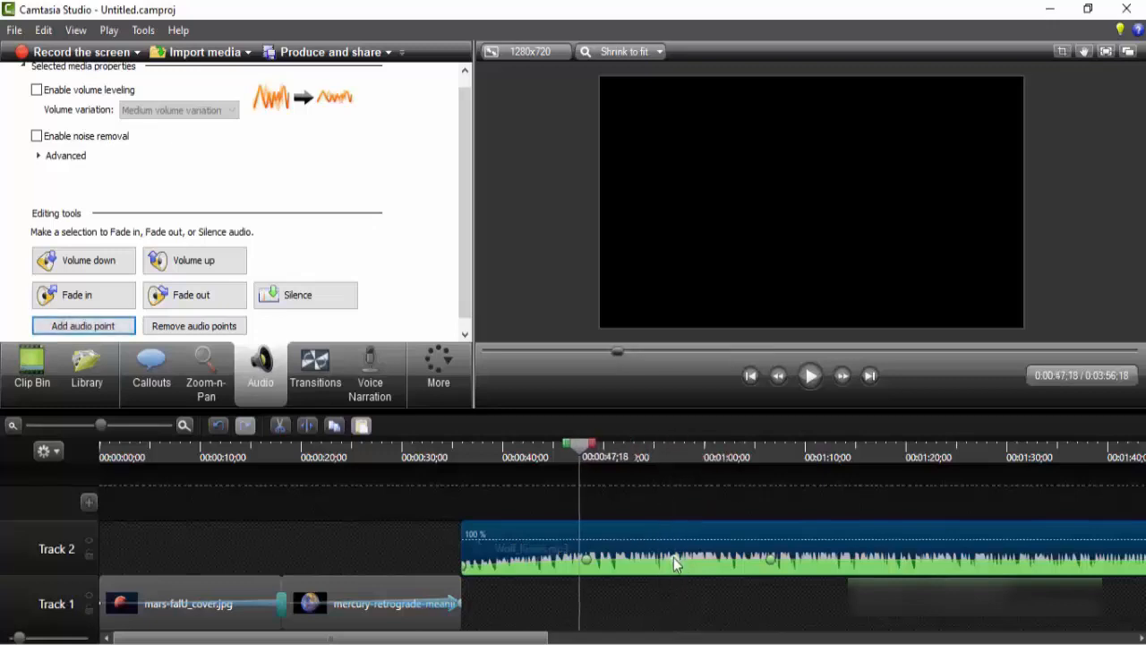
{"action": "mouse_move", "coordinate": [673, 557]}
{"action": "left_mouse_down"}
{"action": "mouse_move", "coordinate": [671, 581]}
{"action": "mouse_move", "coordinate": [667, 535]}
{"action": "mouse_move", "coordinate": [670, 552]}
{"action": "left_mouse_up"}
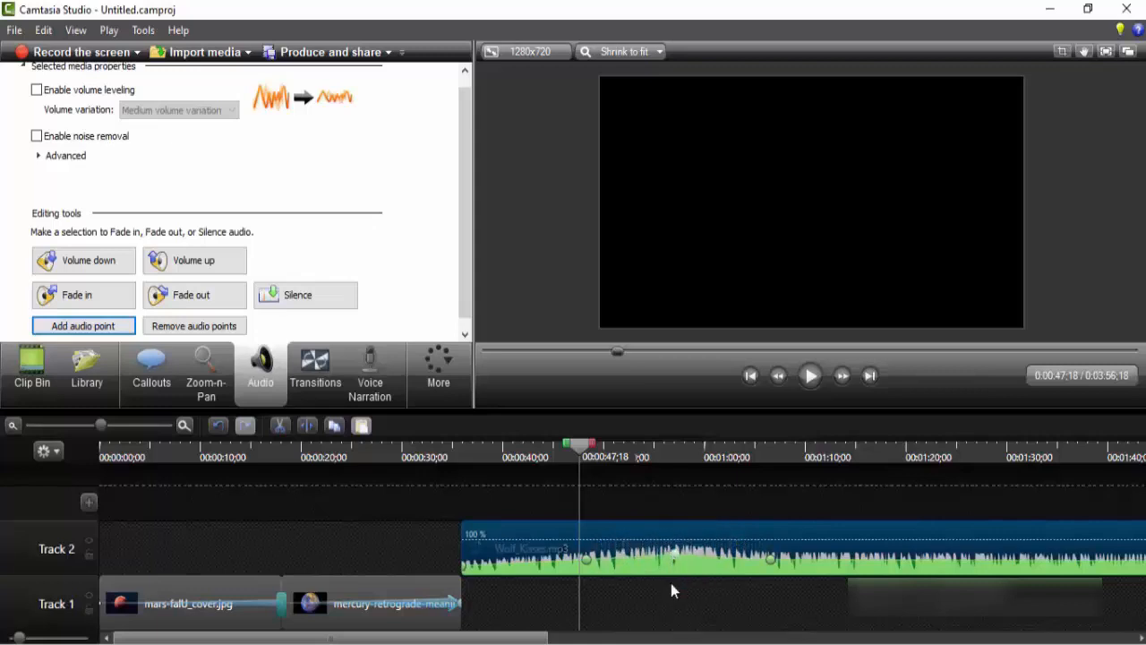
Step: Add audio points to Wolf_Kisses at 0:01:02;15 and 0:01:12;25, and lower the volume at the last point
{"action": "left_click_drag", "start_coordinate": [574, 448], "coordinate": [730, 448]}
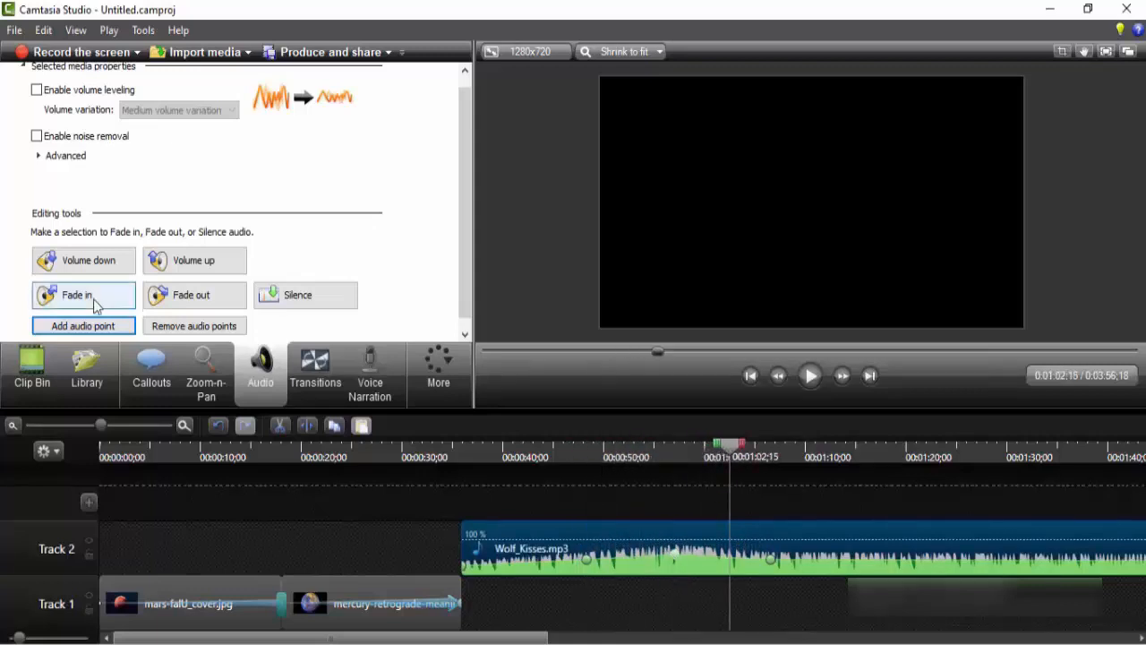
{"action": "left_click", "coordinate": [834, 451]}
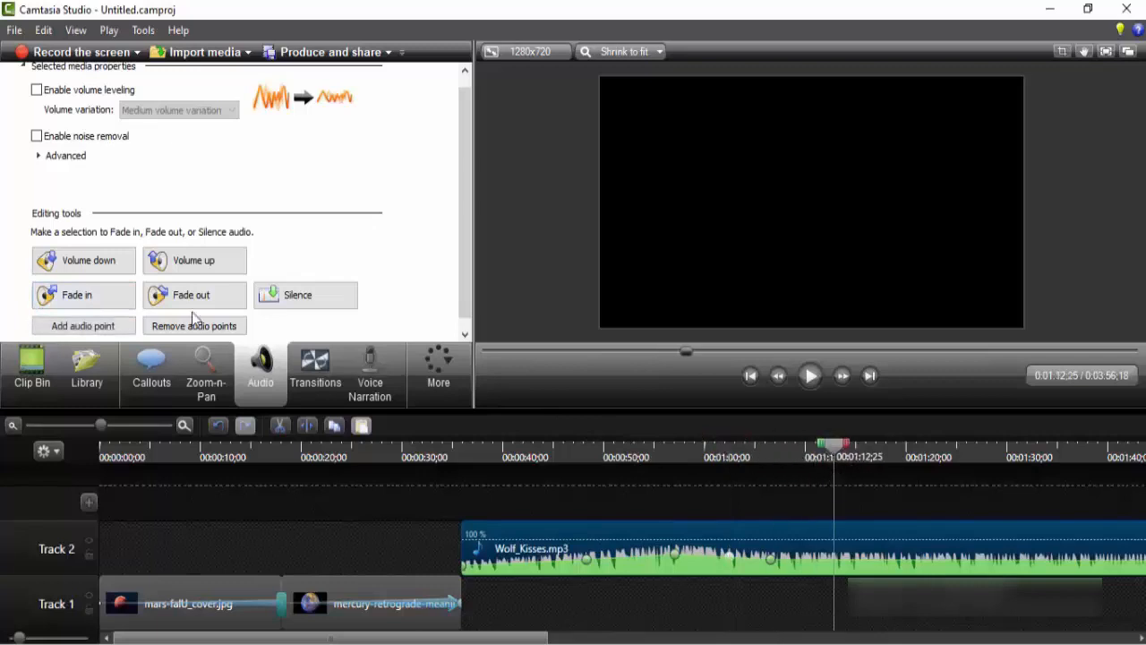
{"action": "left_click", "coordinate": [77, 329]}
{"action": "left_click", "coordinate": [681, 450]}
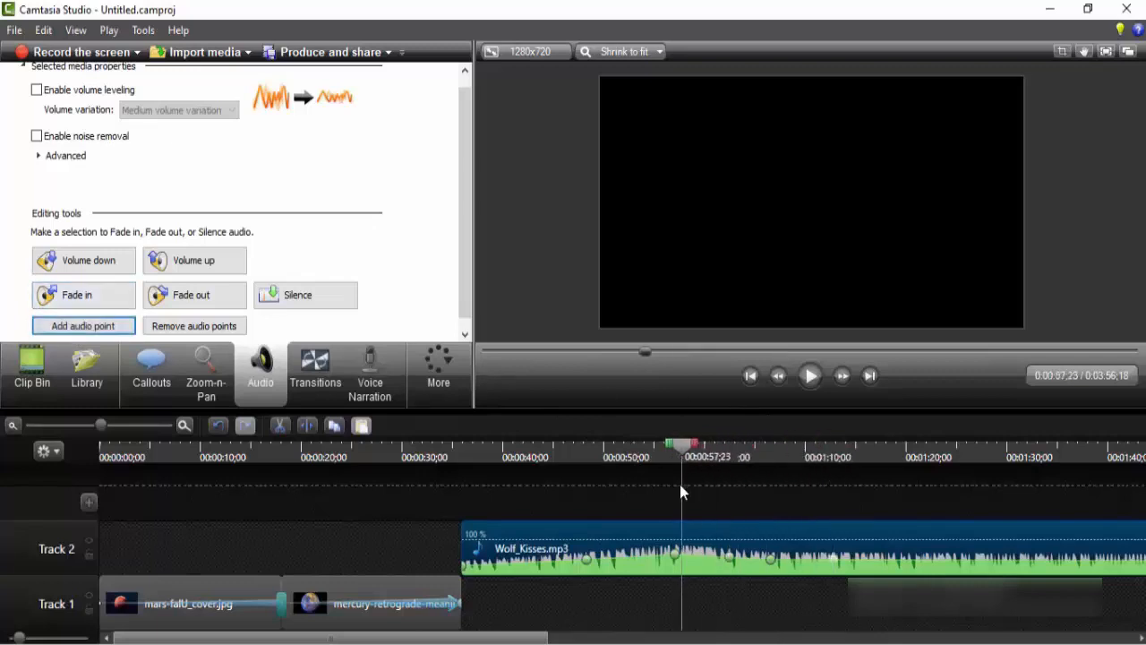
{"action": "left_click_drag", "start_coordinate": [674, 555], "coordinate": [833, 565]}
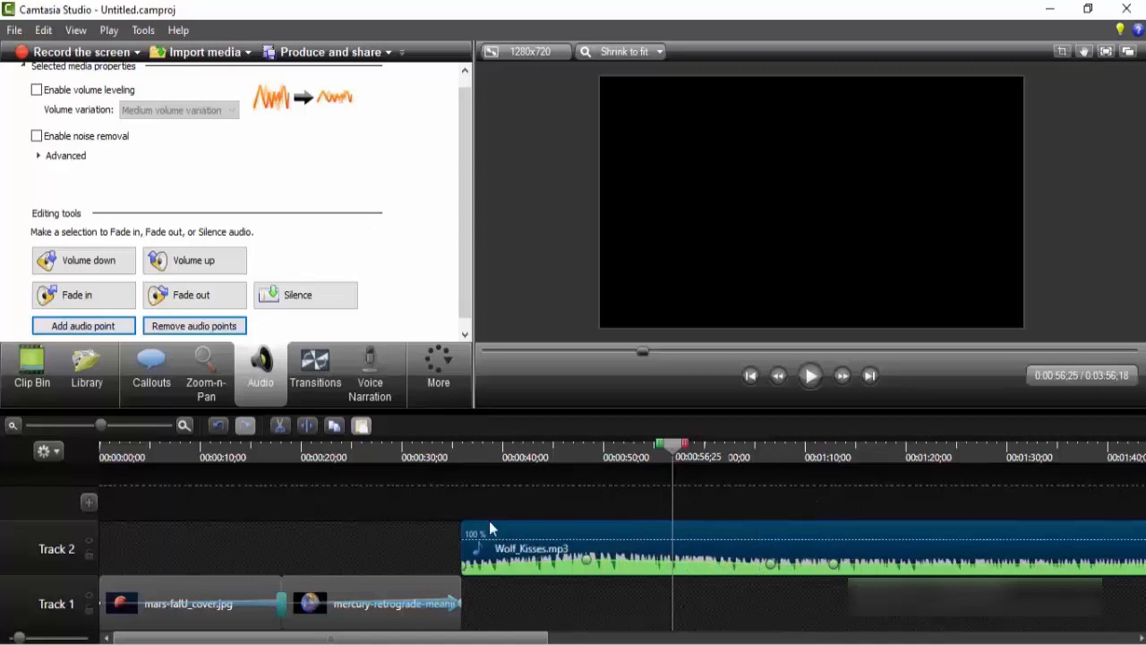
Step: Remove all audio points from Wolf_Kisses, lower the whole clip's volume line, and deselect the clip
{"action": "left_click", "coordinate": [179, 328]}
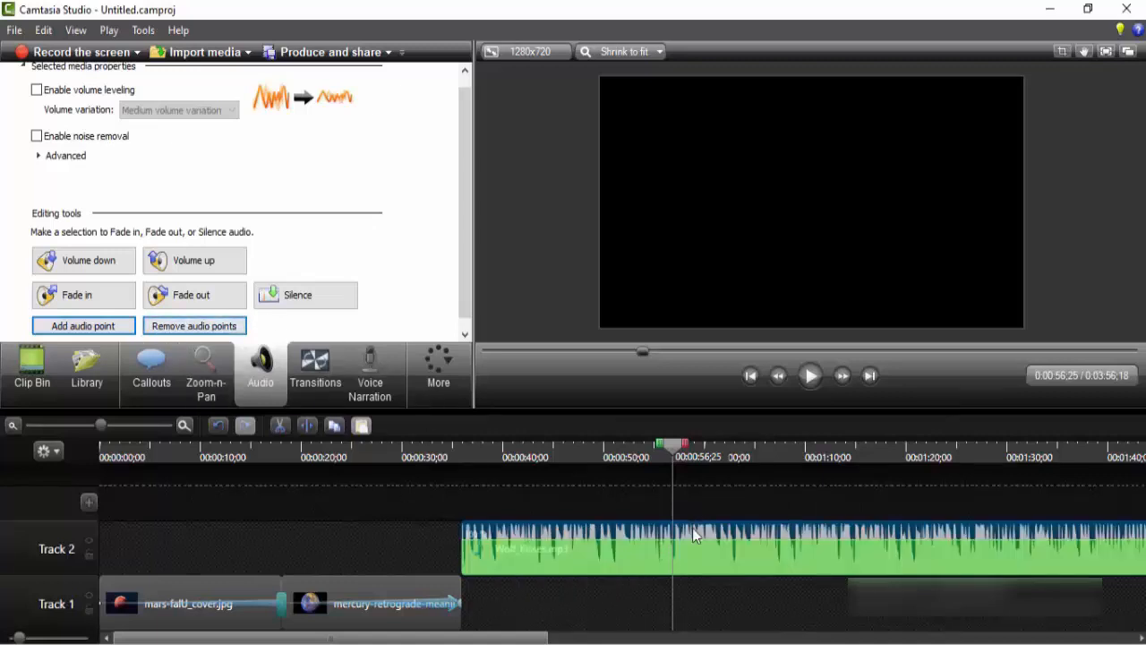
{"action": "left_click_drag", "start_coordinate": [685, 539], "coordinate": [685, 559]}
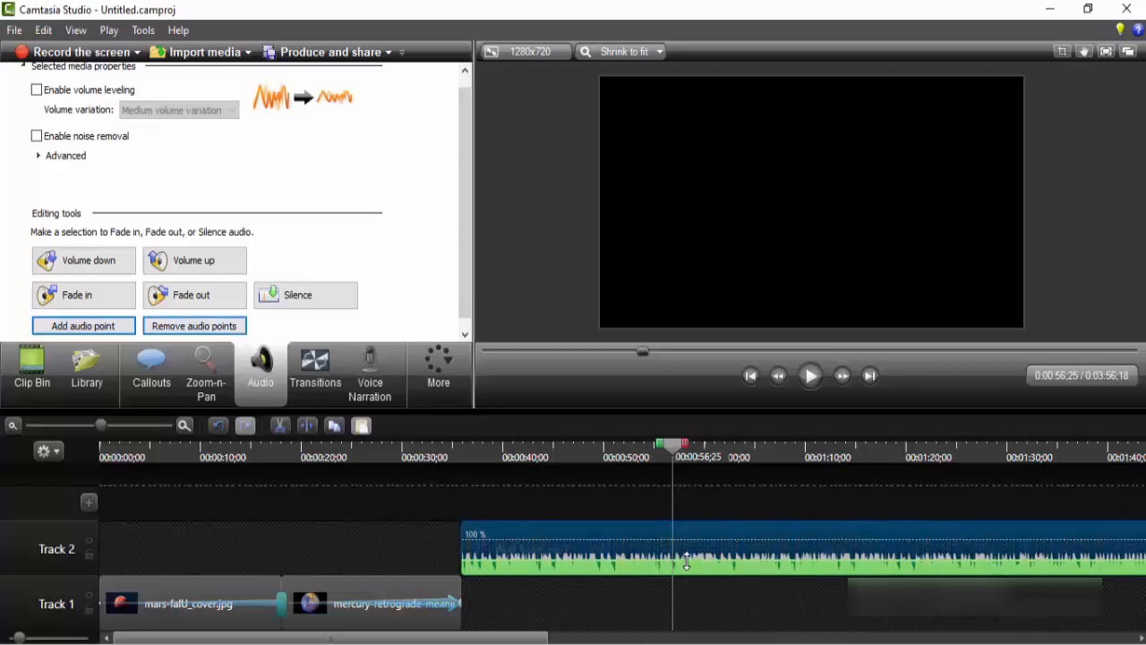
{"action": "left_click", "coordinate": [613, 598]}
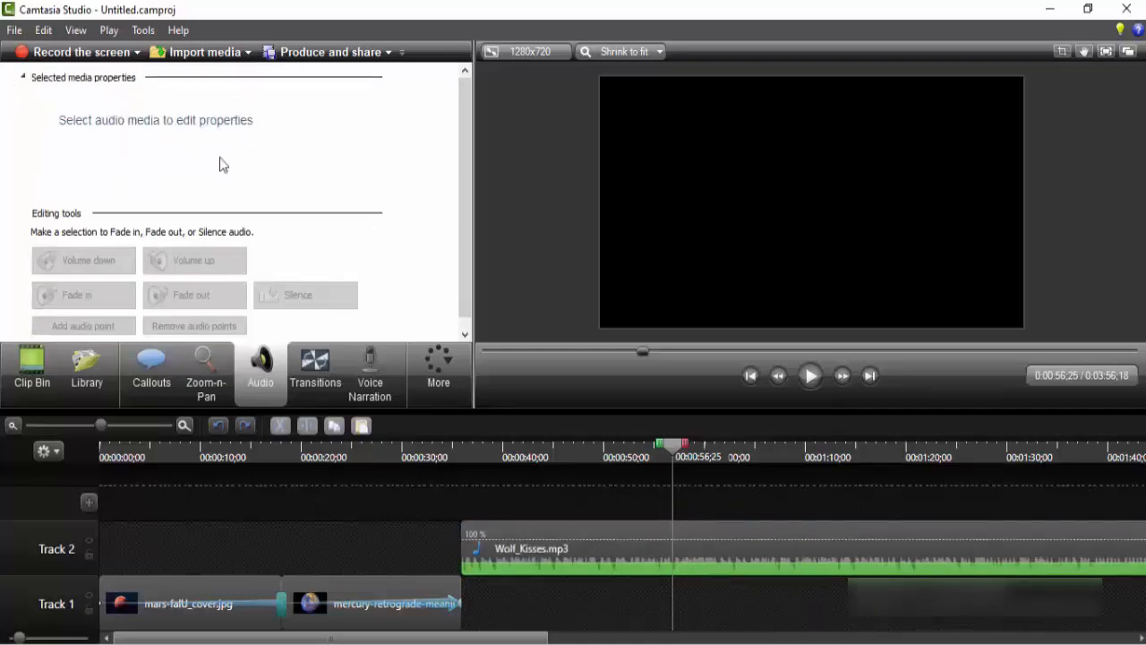
Step: Switch volume leveling on and off for Wolf_Kisses to compare, leave it enabled, and play the clip to 0:01:01;20
{"action": "left_click", "coordinate": [552, 534]}
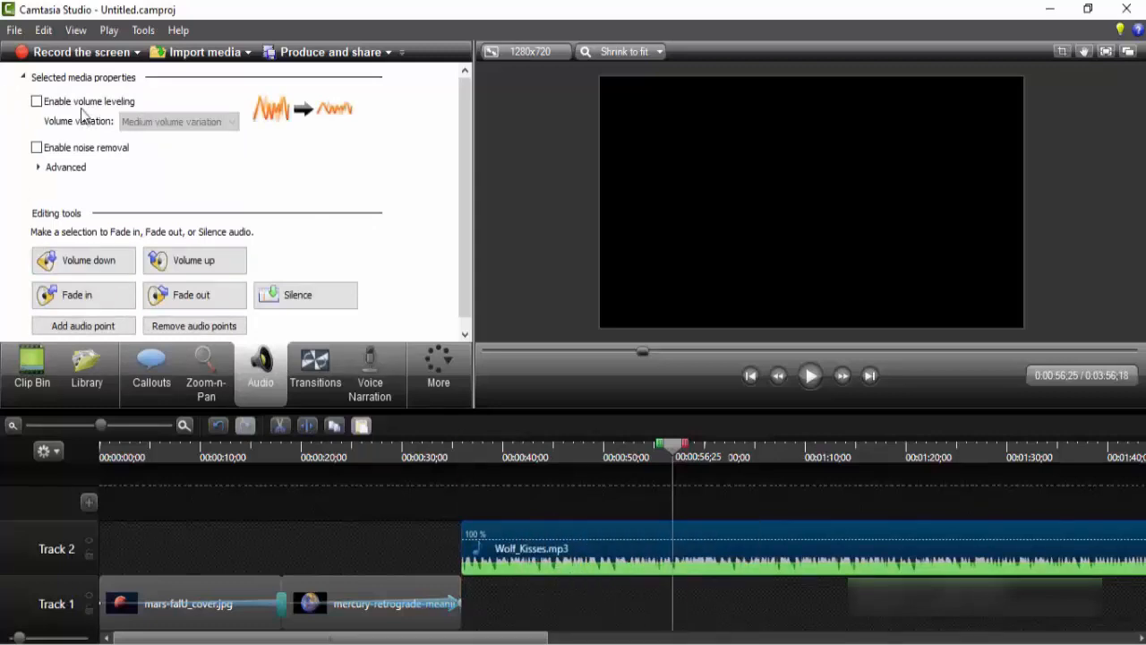
{"action": "left_click", "coordinate": [36, 102]}
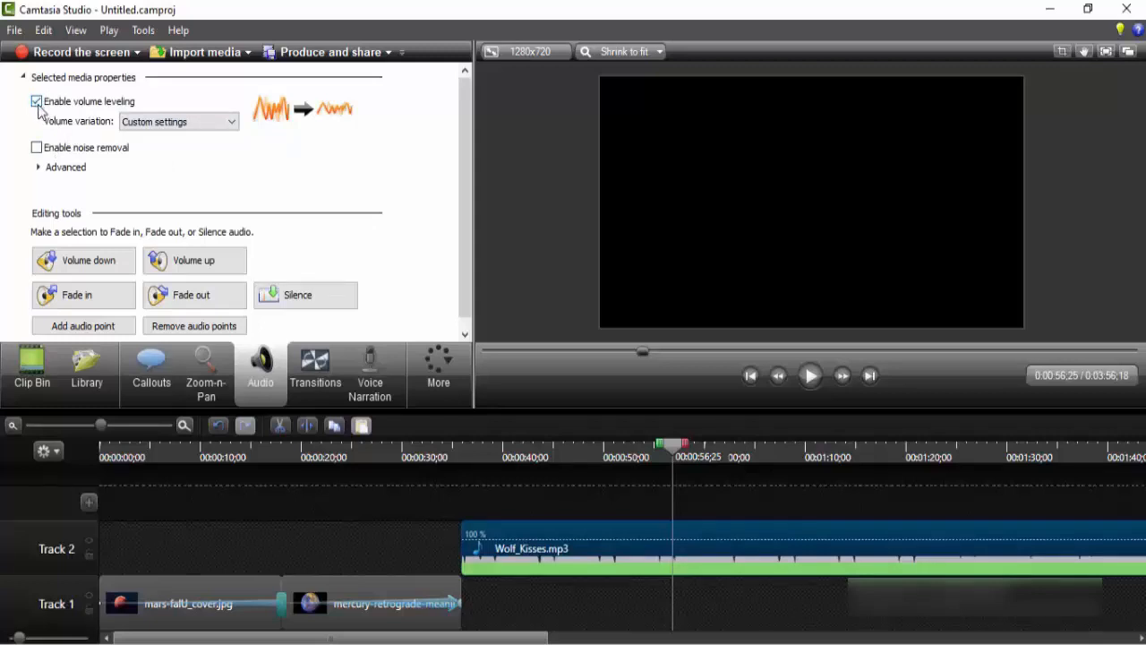
{"action": "left_click", "coordinate": [36, 102]}
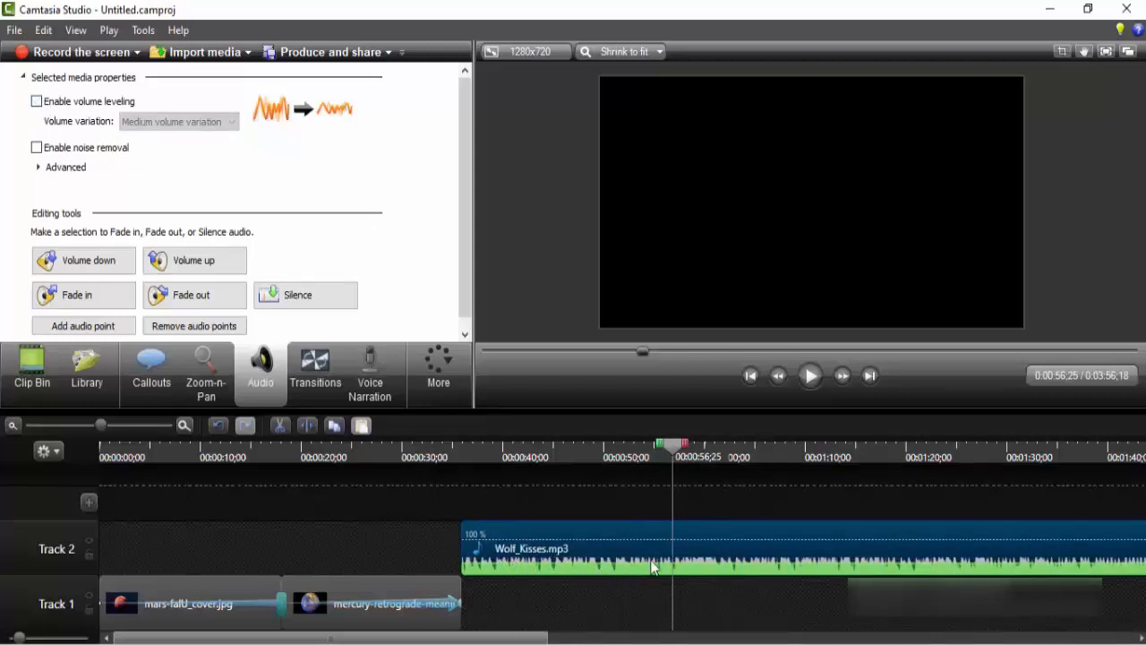
{"action": "left_click", "coordinate": [36, 102]}
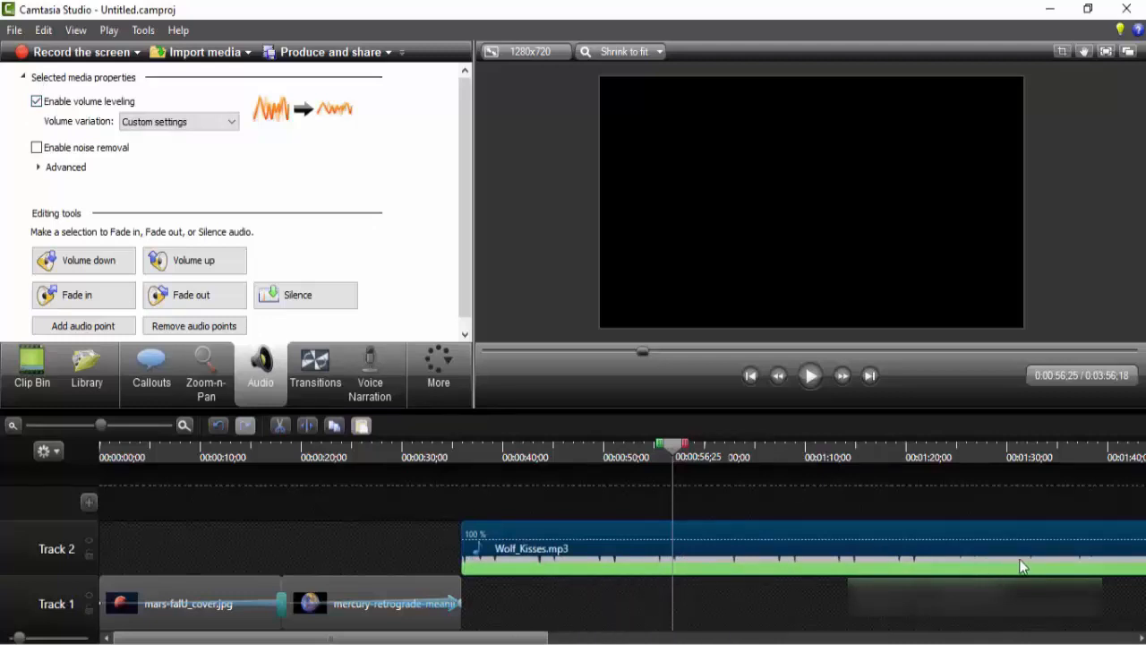
{"action": "left_click", "coordinate": [809, 375]}
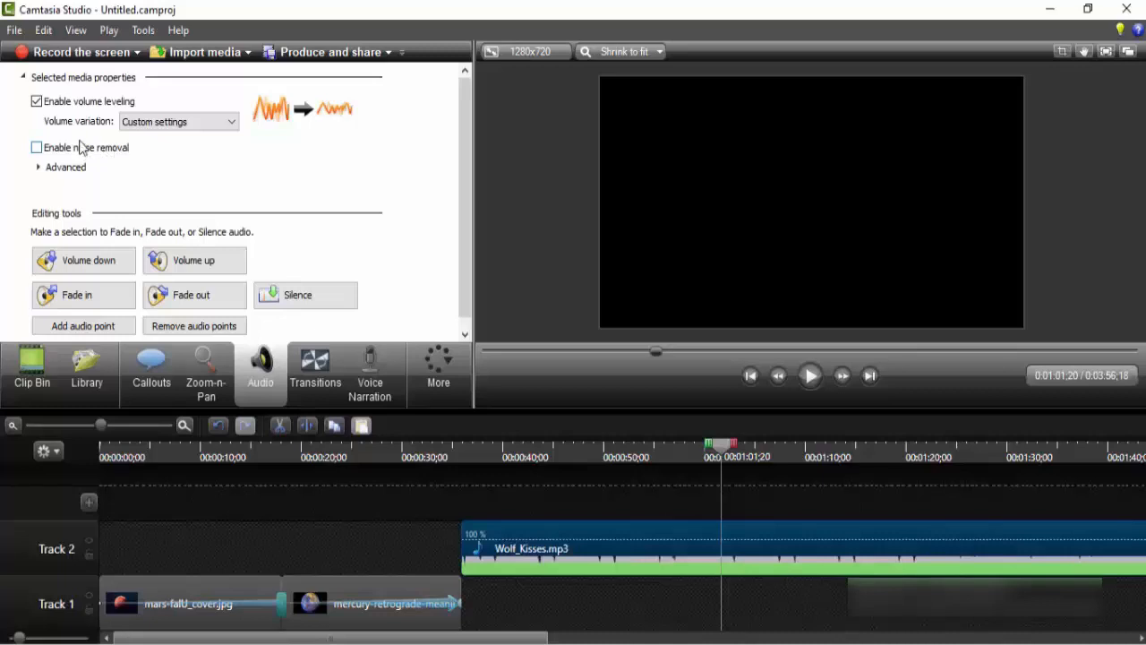
Step: Enable noise removal for Wolf_Kisses and expand the advanced audio settings
{"action": "left_click", "coordinate": [44, 150]}
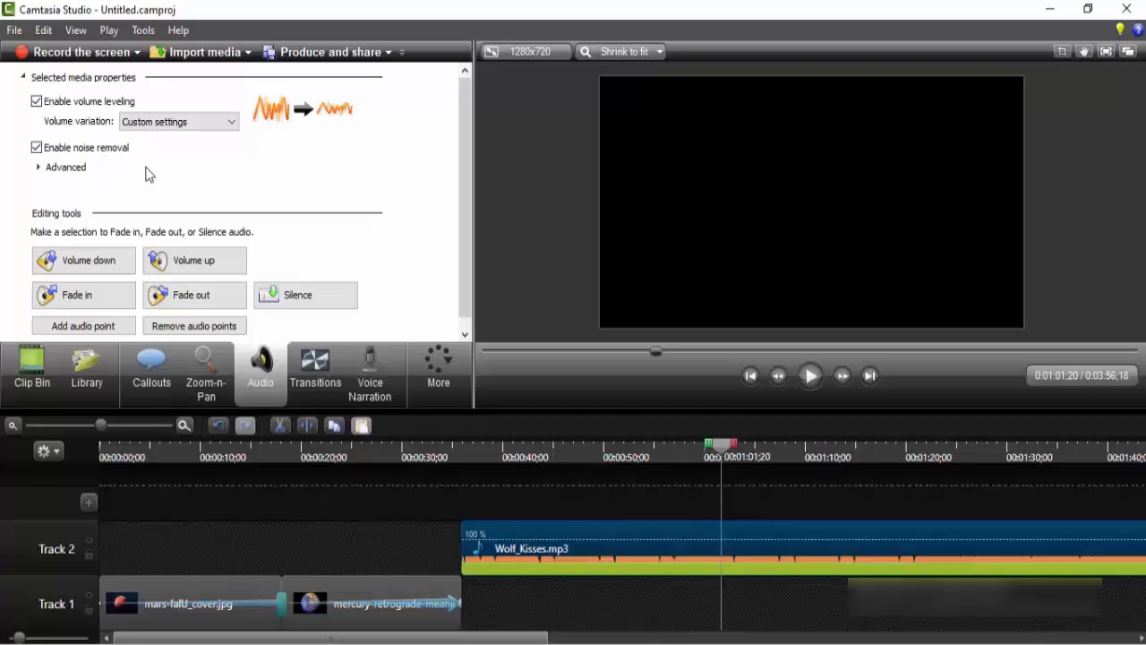
{"action": "left_click", "coordinate": [56, 169]}
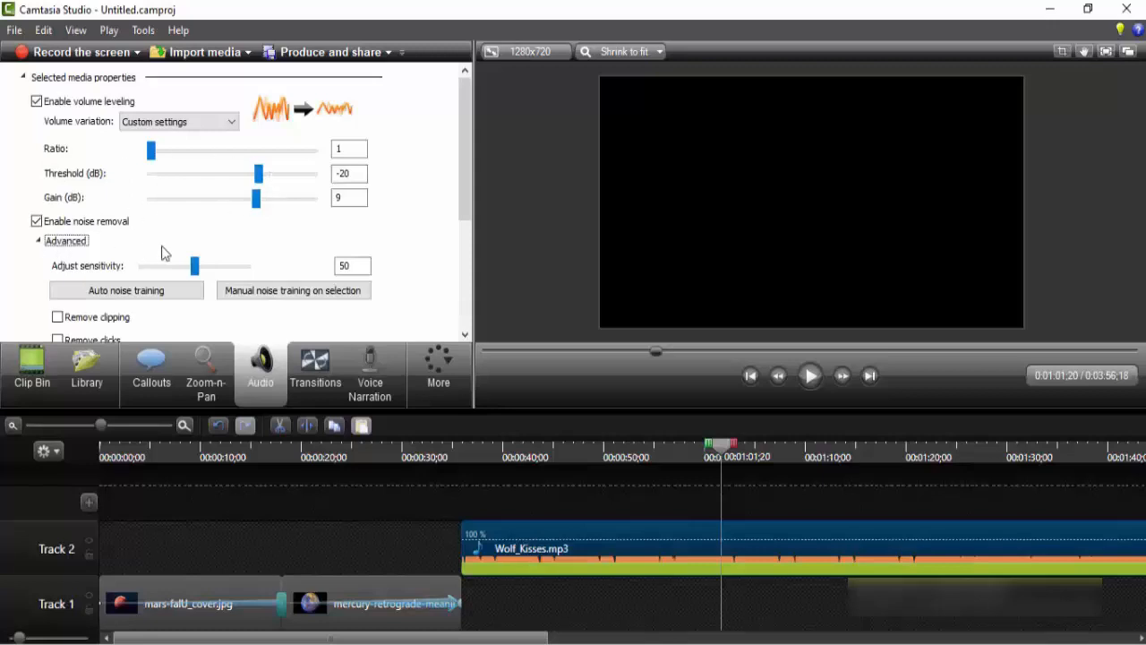
{"action": "mouse_move", "coordinate": [468, 134]}
{"action": "left_mouse_down"}
{"action": "mouse_move", "coordinate": [465, 238]}
{"action": "mouse_move", "coordinate": [473, 128]}
{"action": "left_mouse_up"}
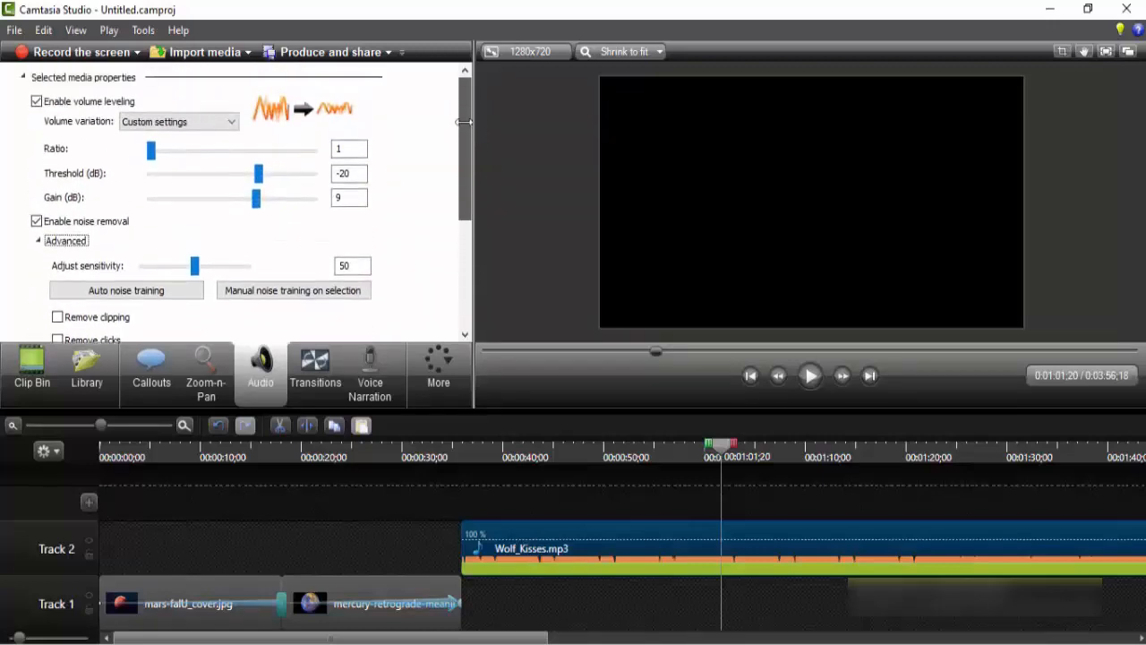
Step: Toggle volume leveling and noise removal for Wolf_Kisses, leave both disabled, and collapse the selected media properties
{"action": "left_click", "coordinate": [37, 102]}
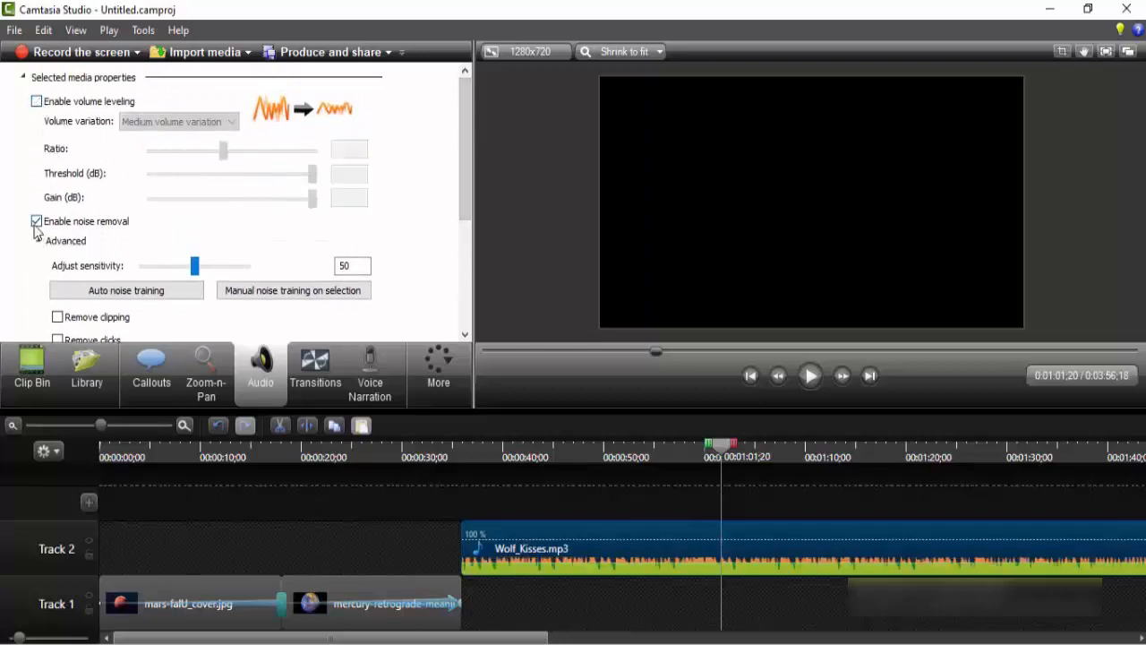
{"action": "left_click", "coordinate": [36, 221]}
{"action": "left_click_drag", "start_coordinate": [462, 130], "coordinate": [473, 154]}
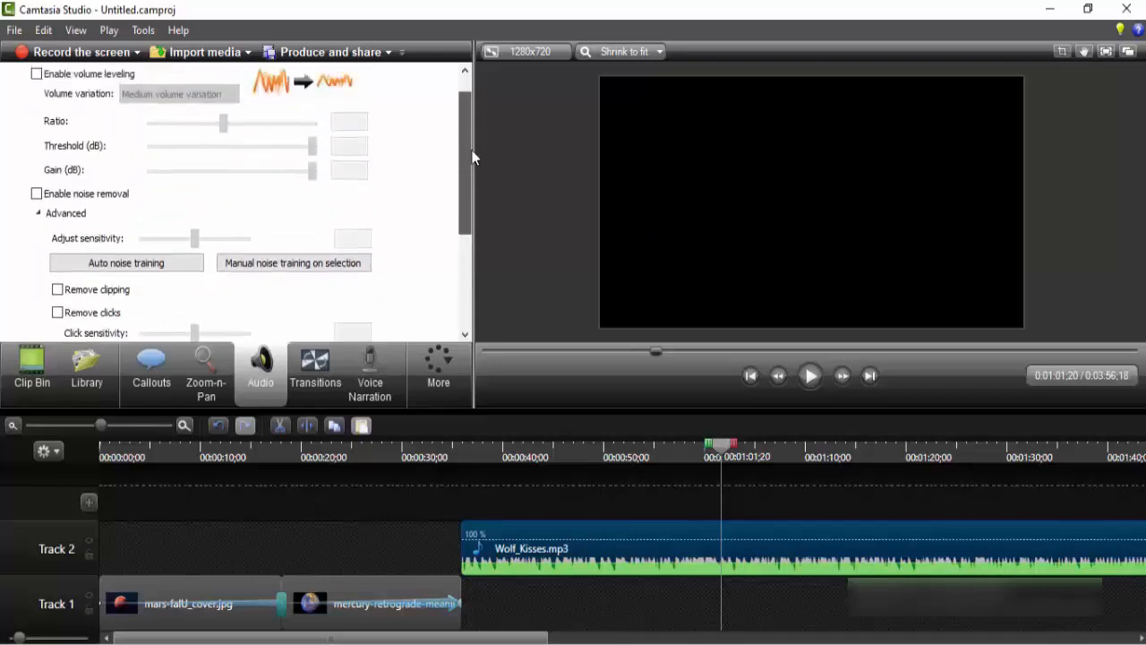
{"action": "scroll", "coordinate": [54, 117], "scroll_direction": "up", "scroll_amount": 1}
{"action": "left_click", "coordinate": [37, 102]}
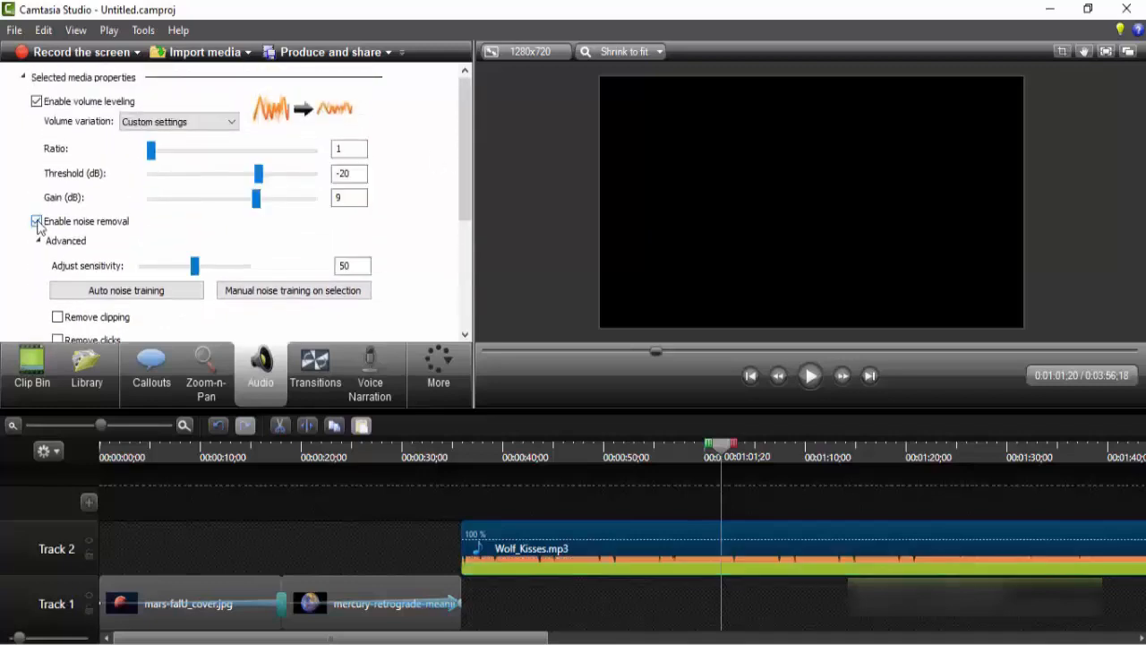
{"action": "left_click", "coordinate": [37, 101]}
{"action": "left_click", "coordinate": [24, 77]}
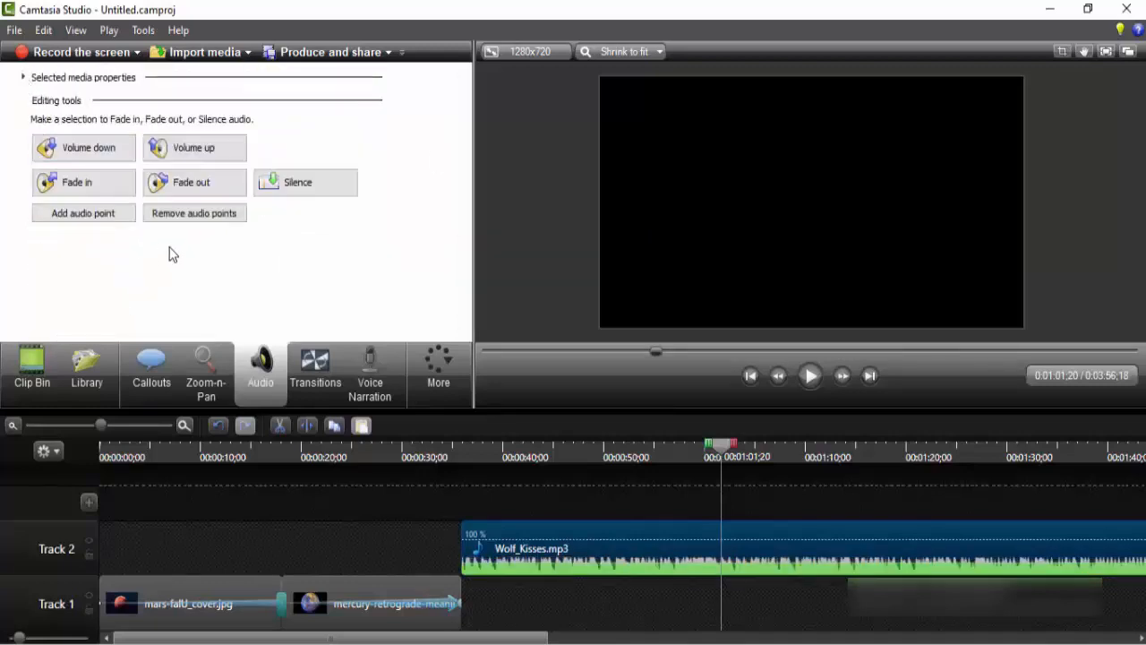
Step: Look over the Zoom-n-Pan options and return to the audio editing tools
{"action": "left_click", "coordinate": [224, 215]}
{"action": "left_click", "coordinate": [206, 369]}
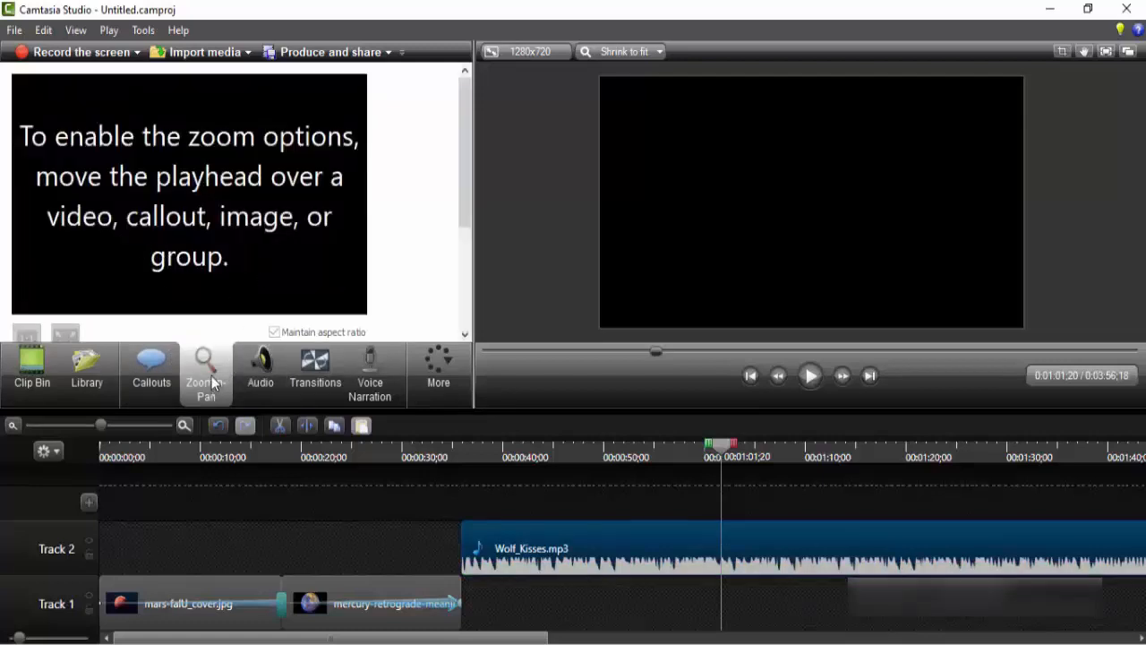
{"action": "mouse_move", "coordinate": [464, 188]}
{"action": "left_mouse_down"}
{"action": "mouse_move", "coordinate": [466, 264]}
{"action": "mouse_move", "coordinate": [471, 179]}
{"action": "left_mouse_up"}
{"action": "left_click", "coordinate": [263, 376]}
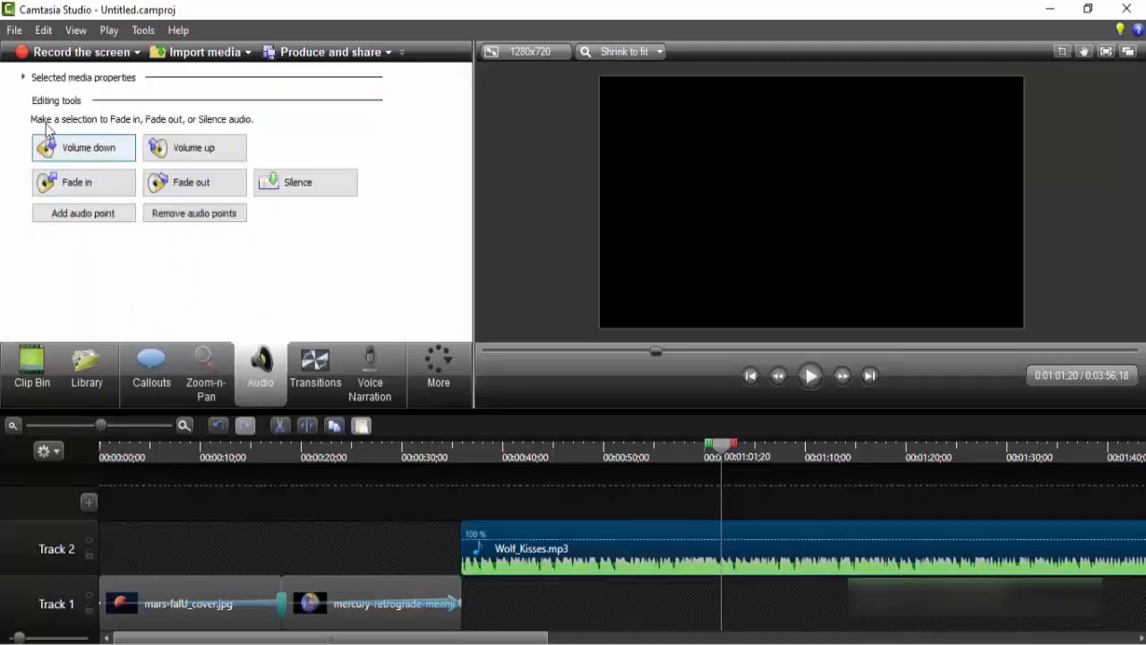